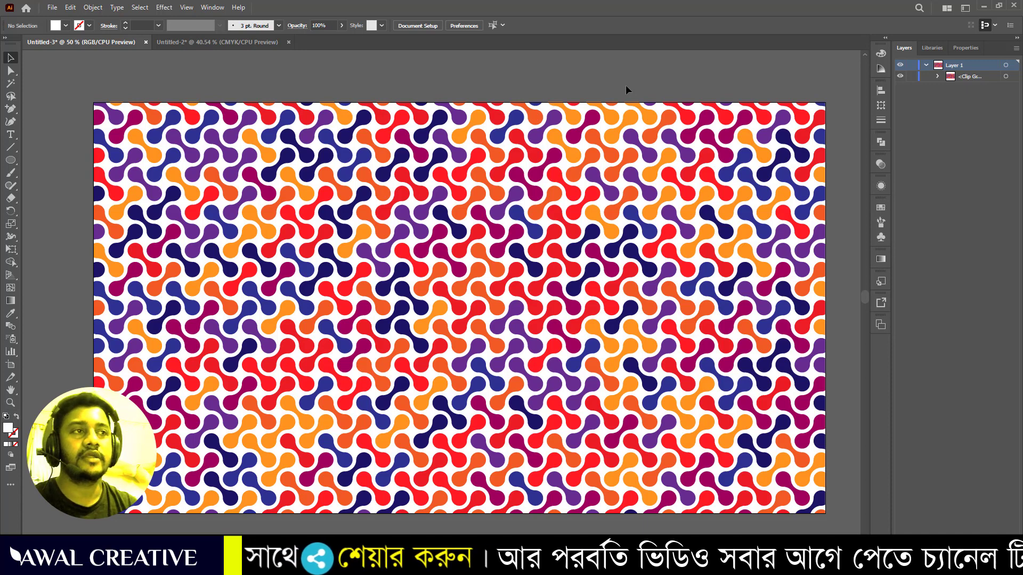
Create a new 1500 × 1500 pt RGB document with units kept in points.
left_click(250, 42)
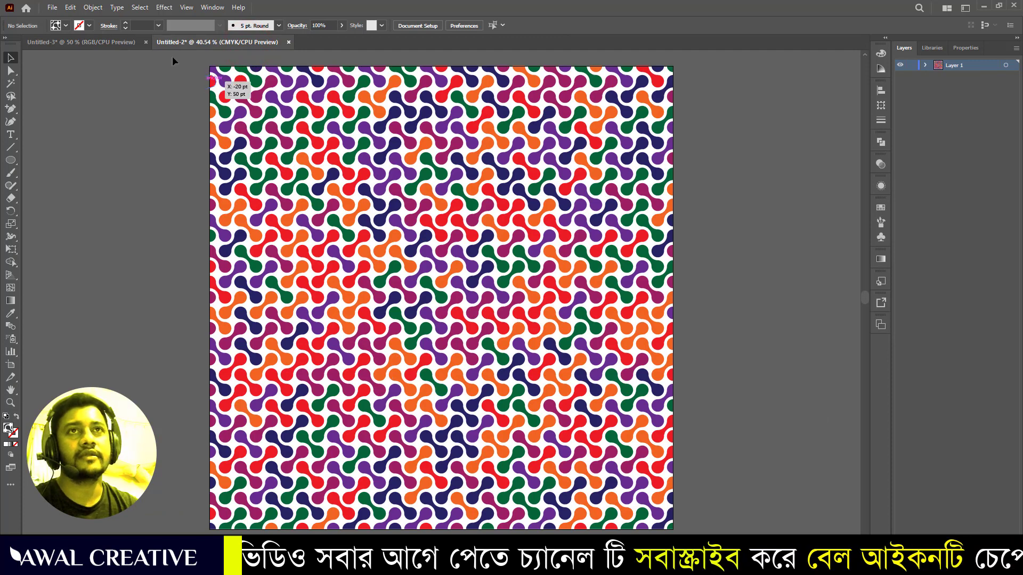
left_click(114, 43)
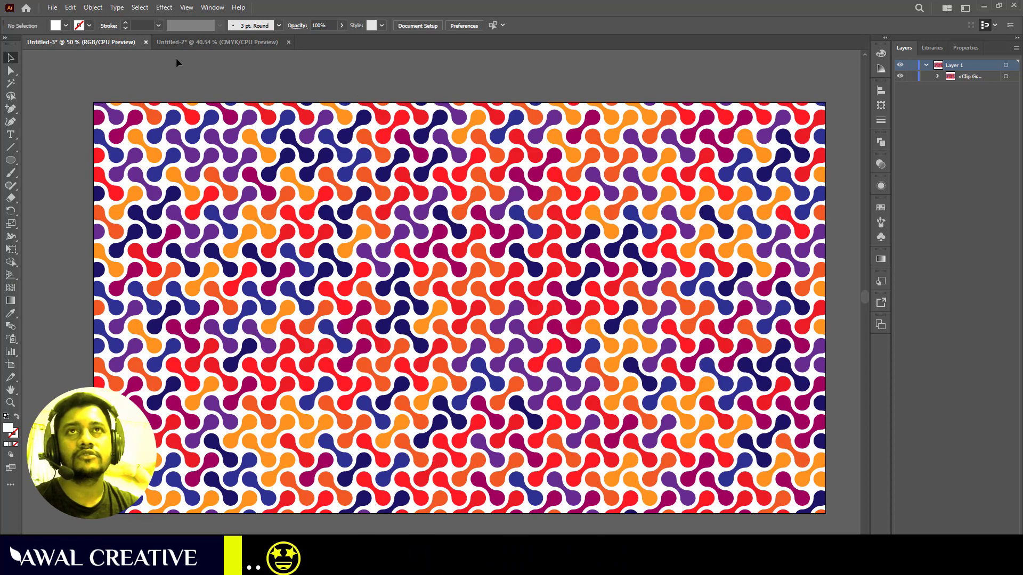
left_click(52, 7)
left_click(61, 21)
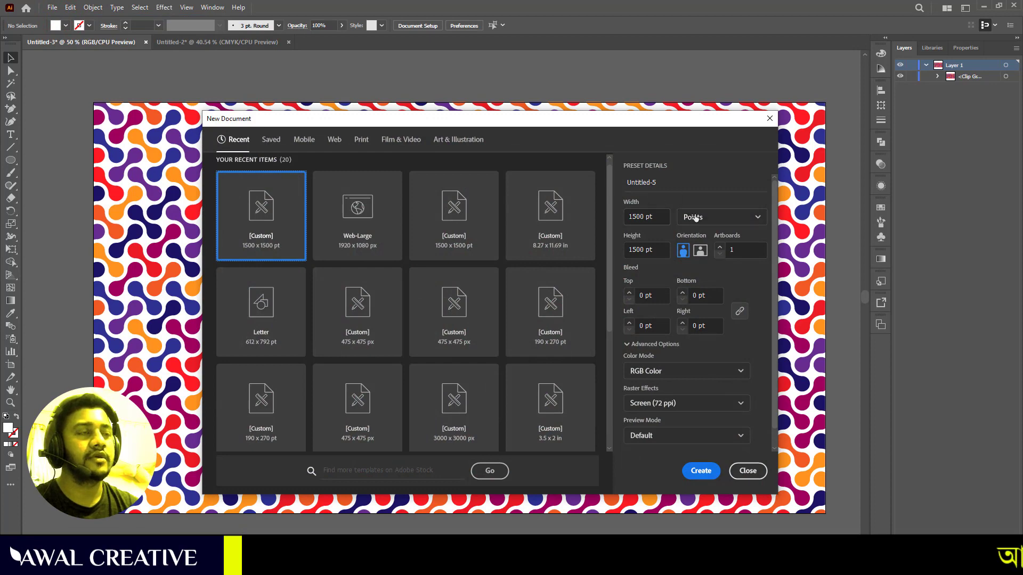
left_click(695, 217)
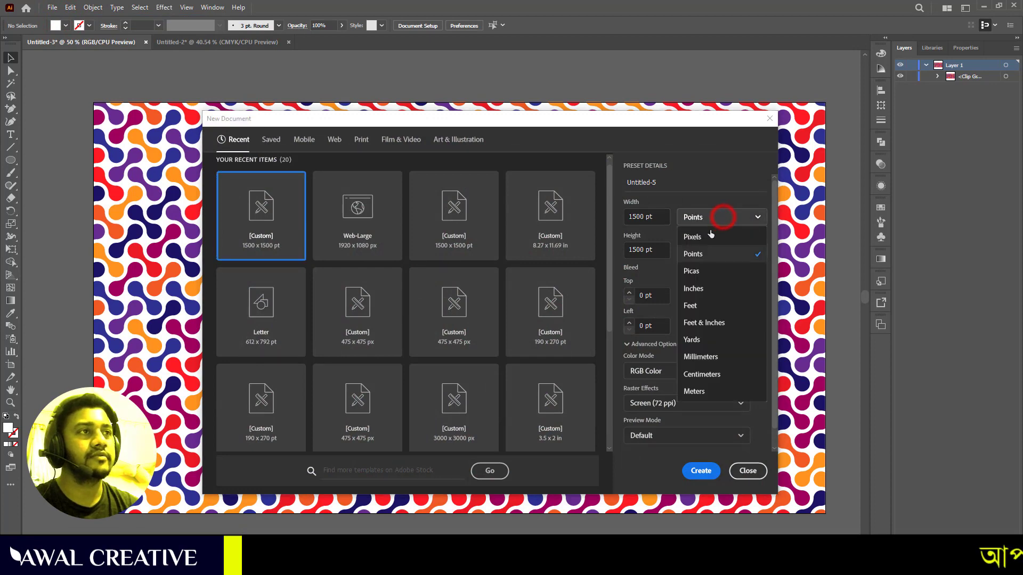
left_click(695, 254)
double_click(654, 216)
double_click(659, 249)
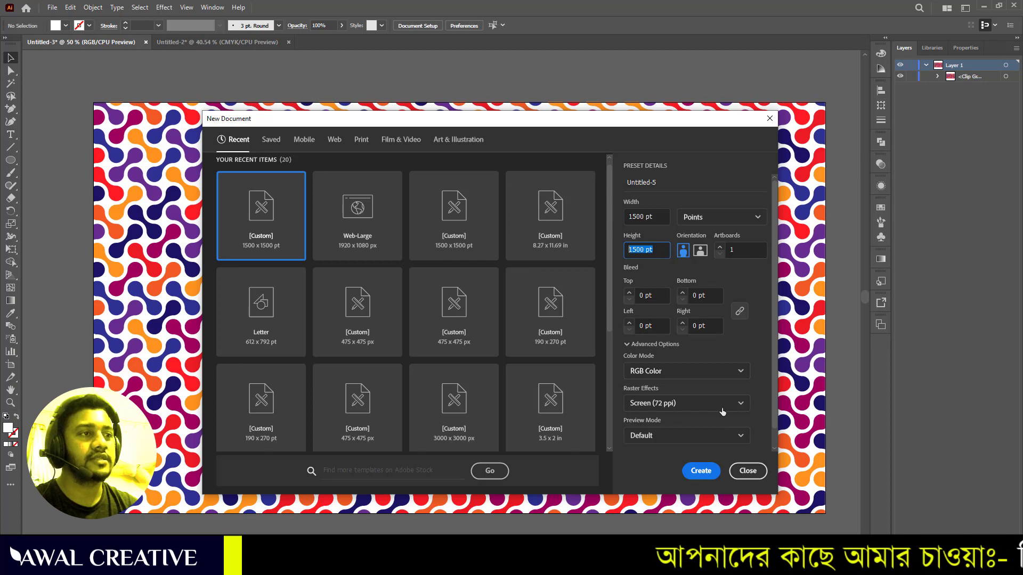
left_click(700, 470)
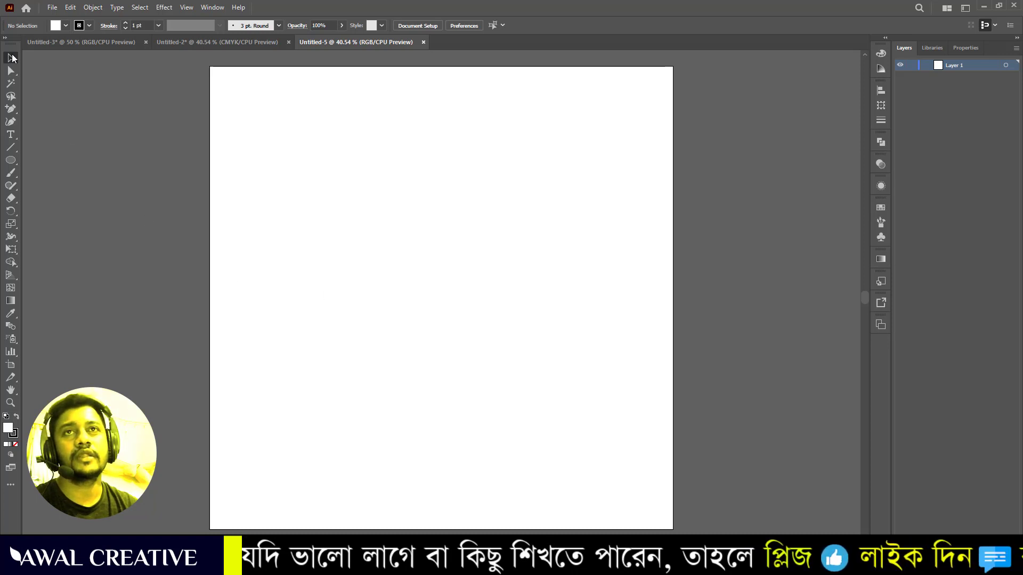
Choose the Ellipse Tool with a dark grey fill and blue stroke.
left_click(12, 165)
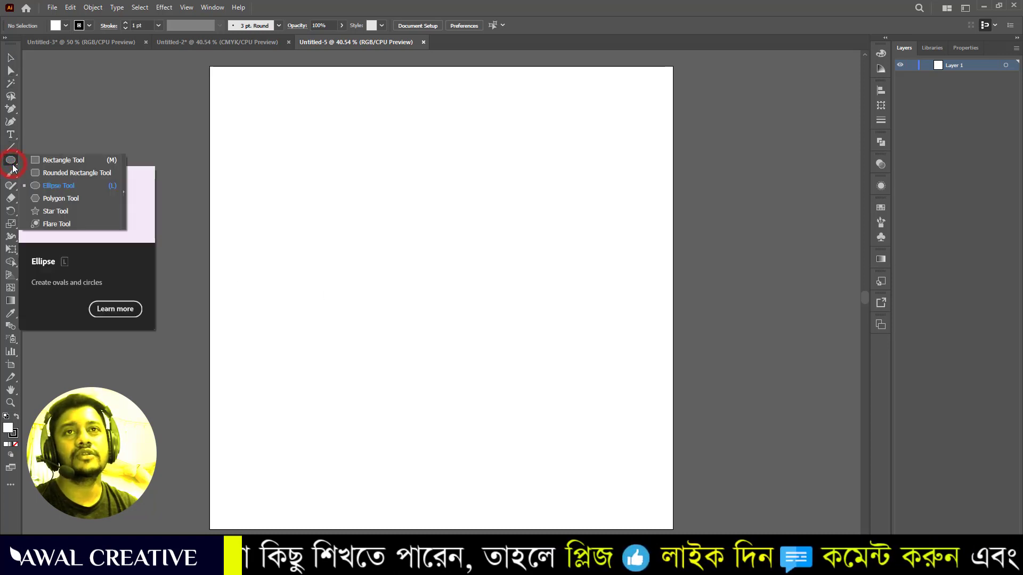
left_click(60, 185)
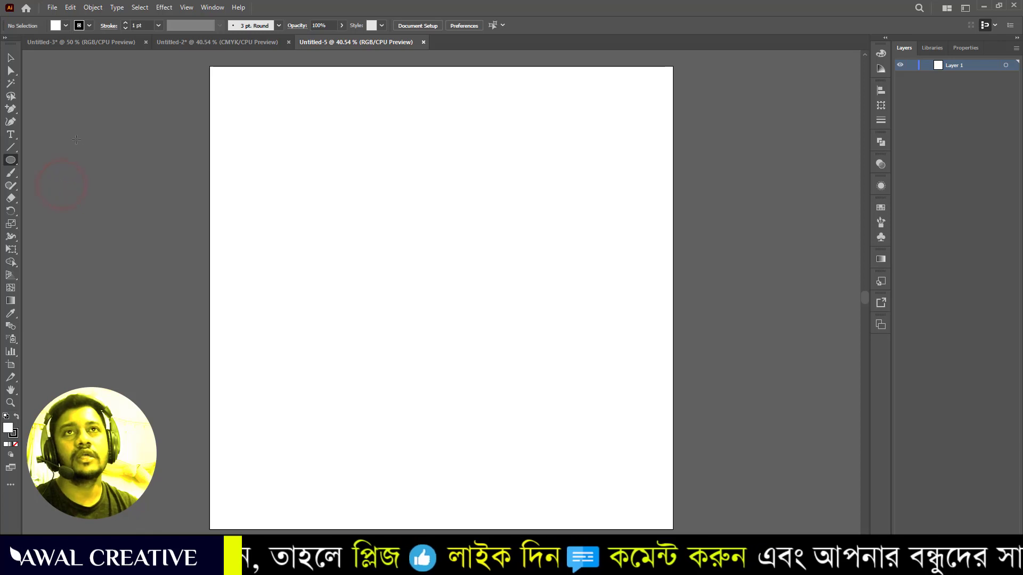
left_click(66, 25)
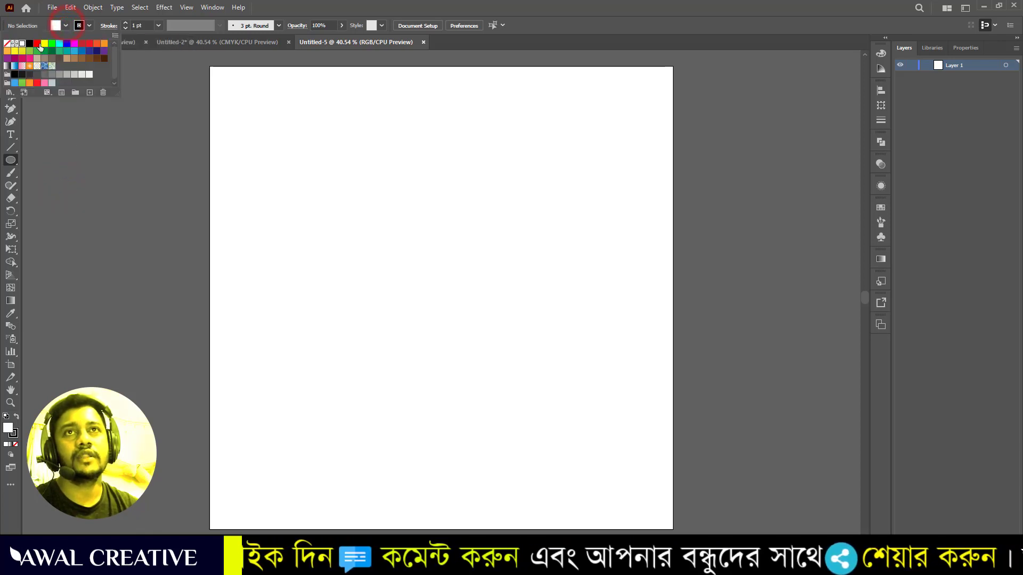
left_click(20, 76)
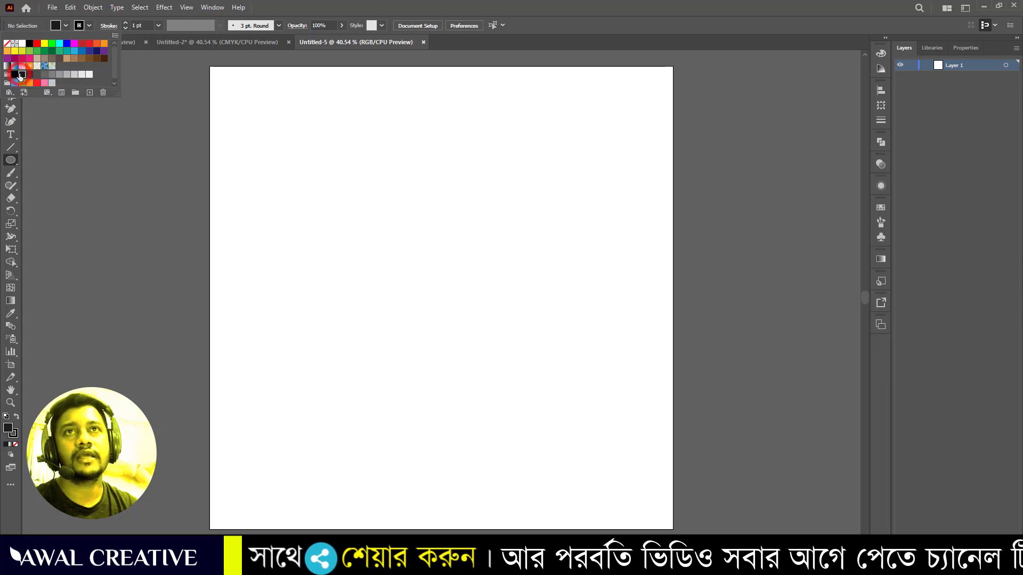
left_click(89, 25)
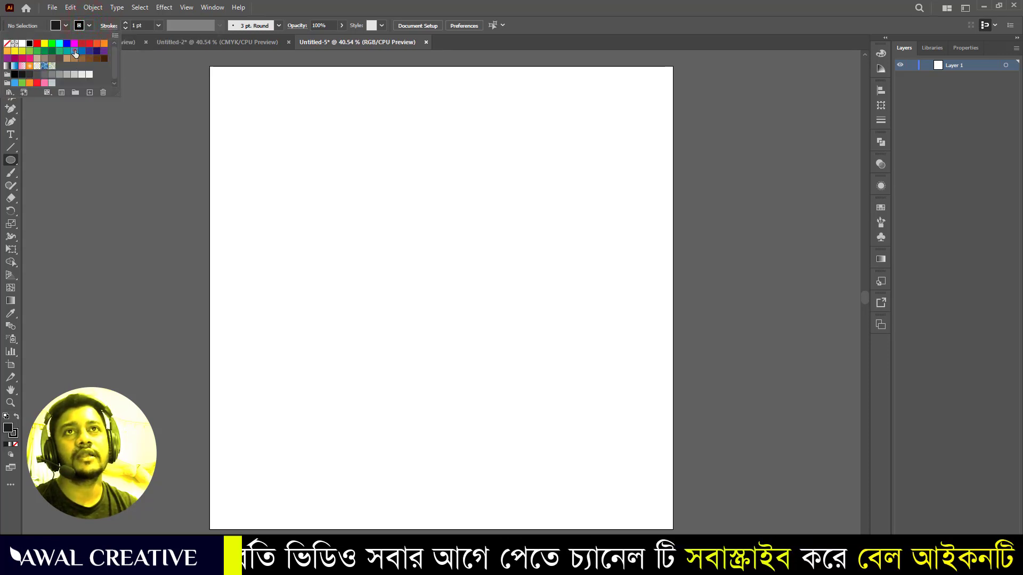
left_click(75, 51)
Set the stroke weight to 20 pt and sketch an ellipse on the artboard.
left_click(145, 25)
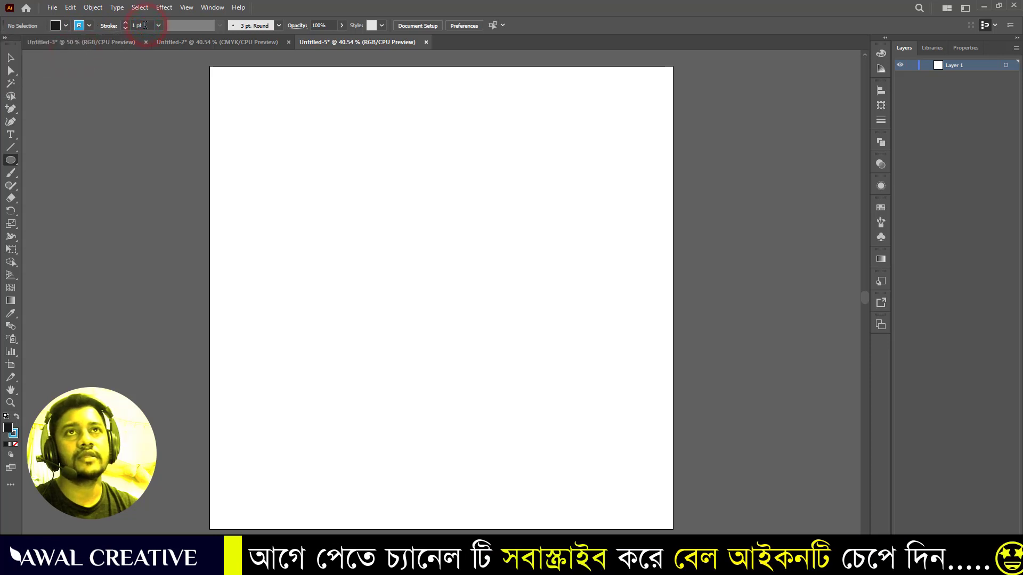
type("20")
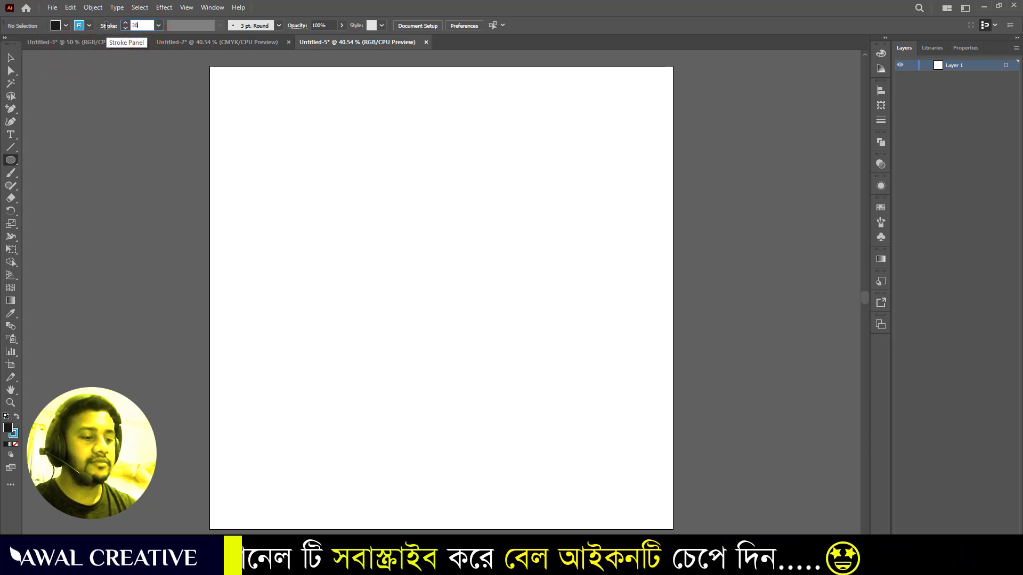
key("Return")
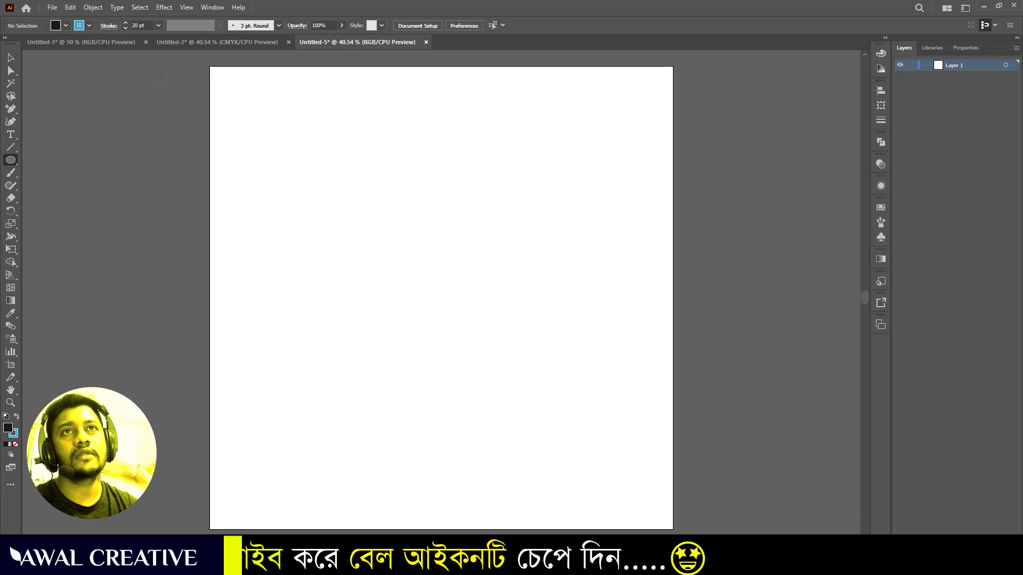
left_click_drag(370, 213, 402, 238)
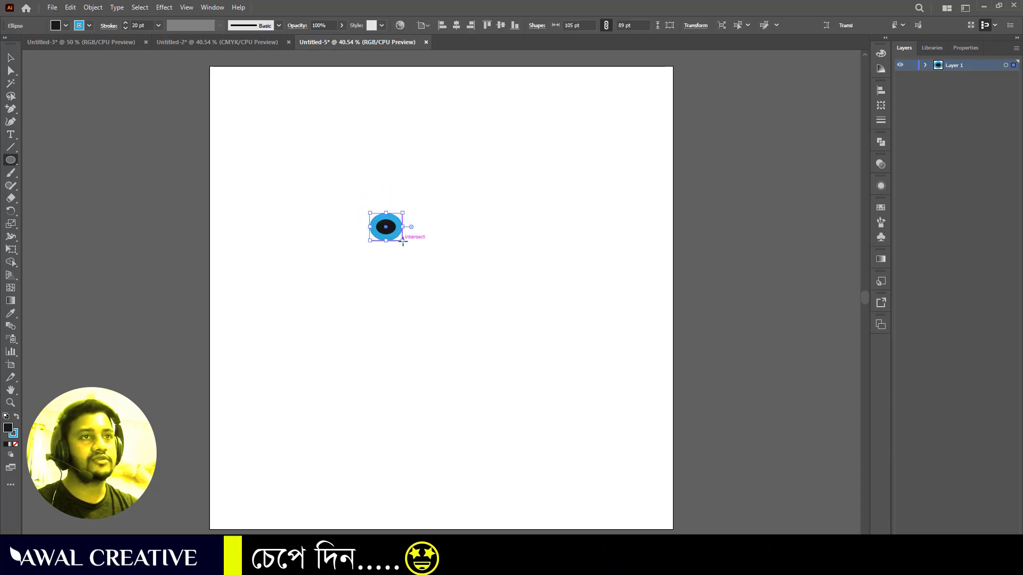
Replace the sketched ellipse with an exact 100 × 100 pt circle.
key("ctrl+z")
left_click(397, 273)
left_click_drag(493, 233, 419, 213)
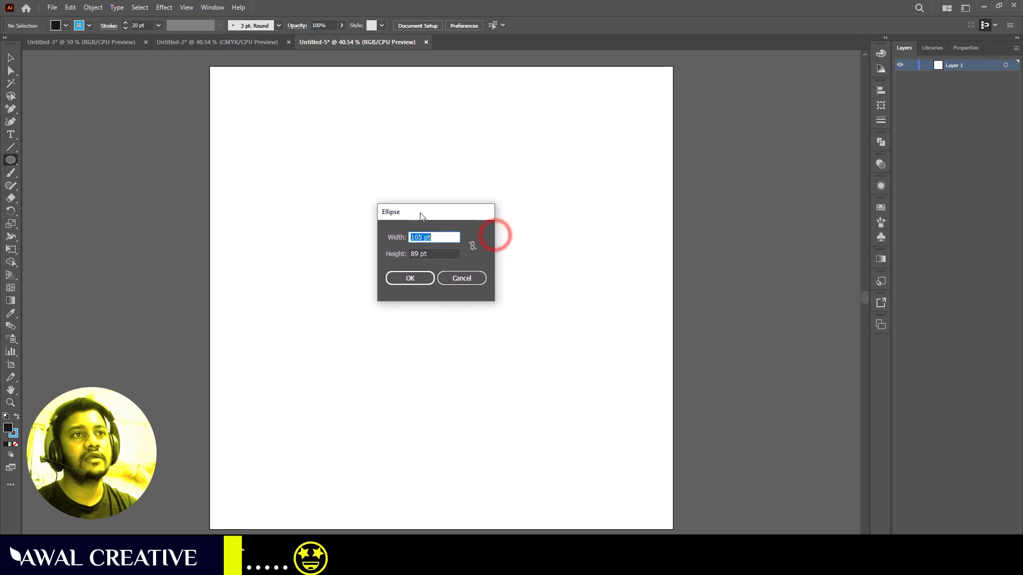
type("100")
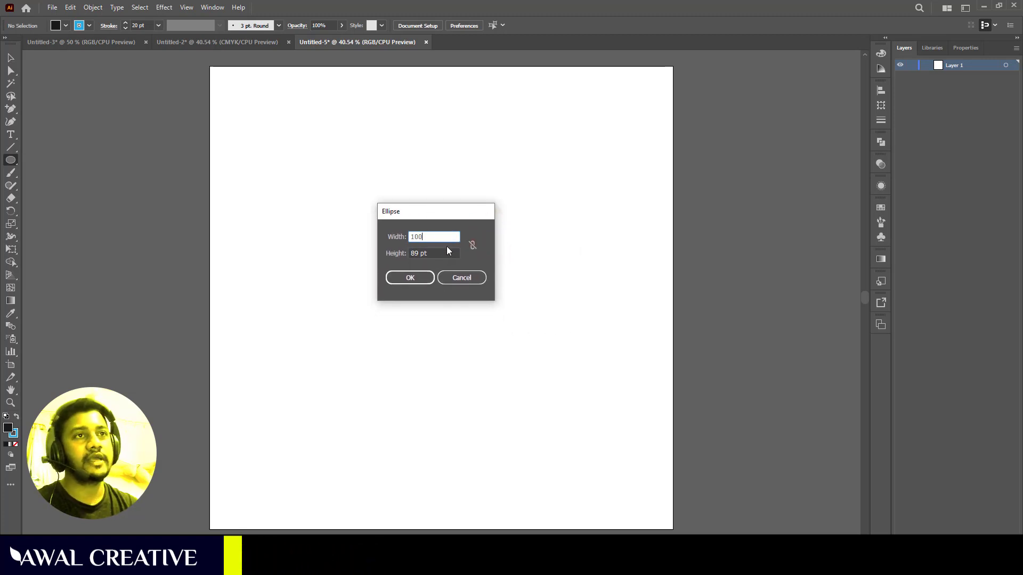
key("Tab")
type("10")
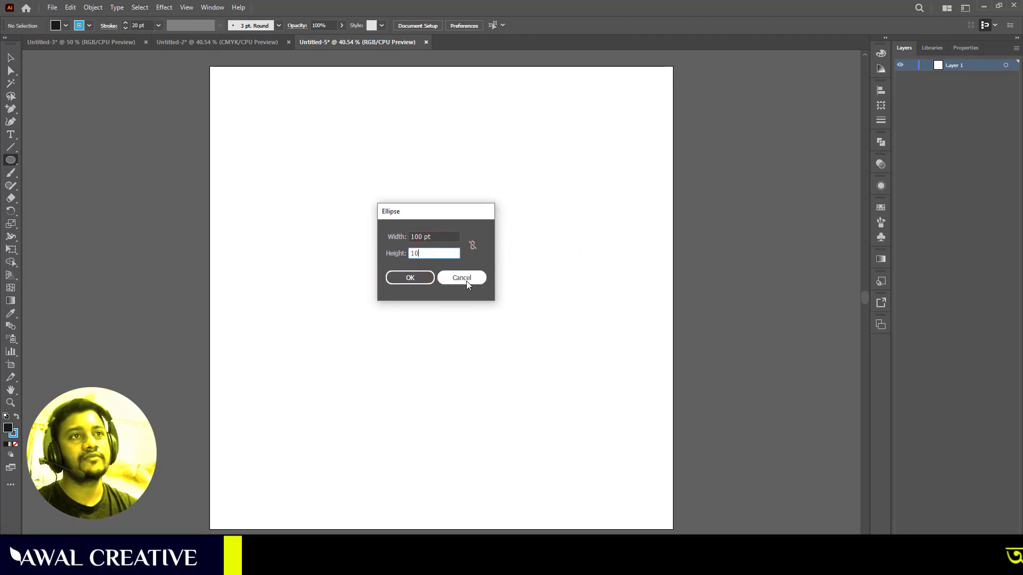
type("0")
left_click(415, 280)
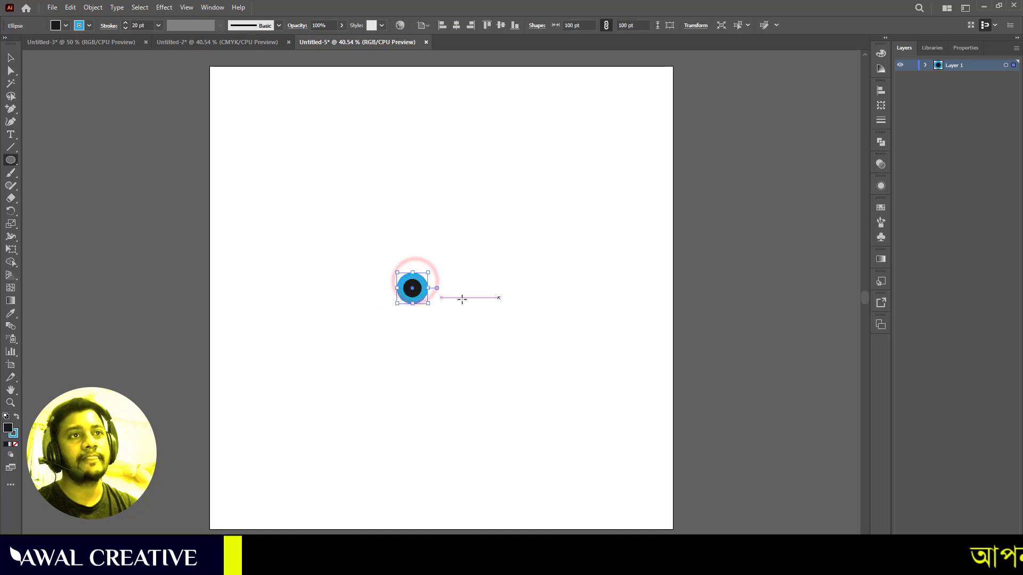
Align the stroke to the centre of the path and move the circle toward the upper left.
left_click(108, 26)
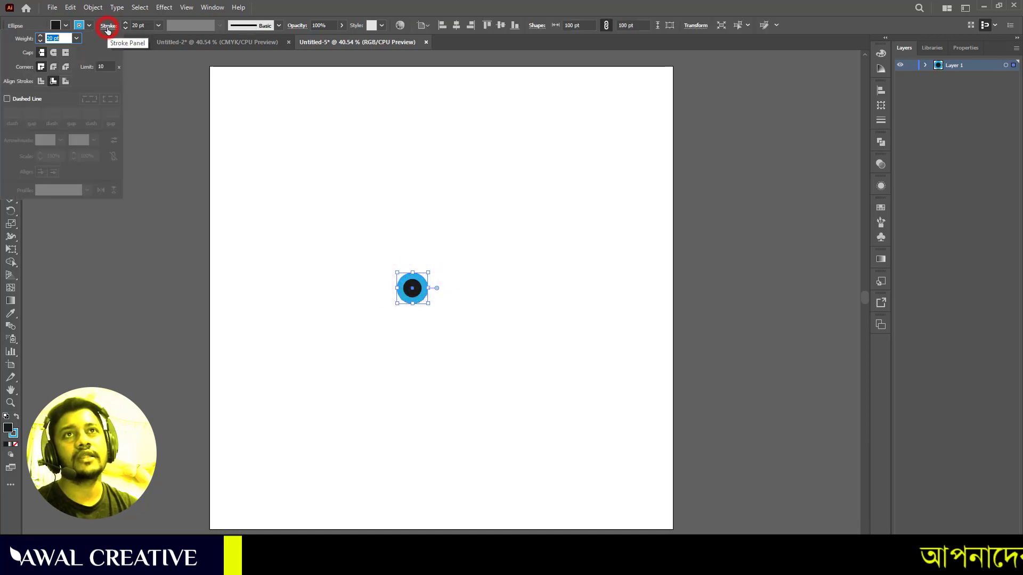
left_click(41, 81)
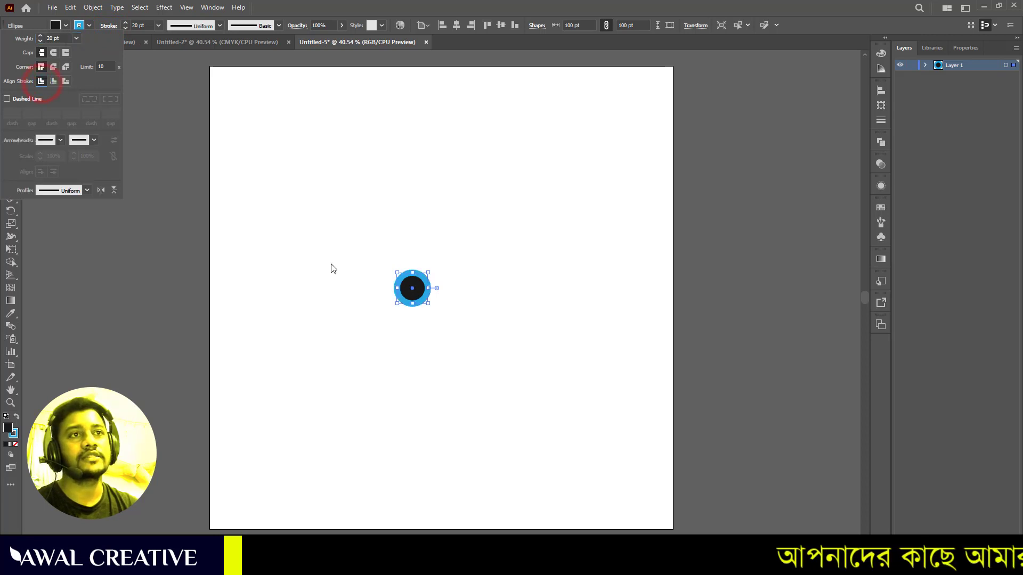
left_click(10, 57)
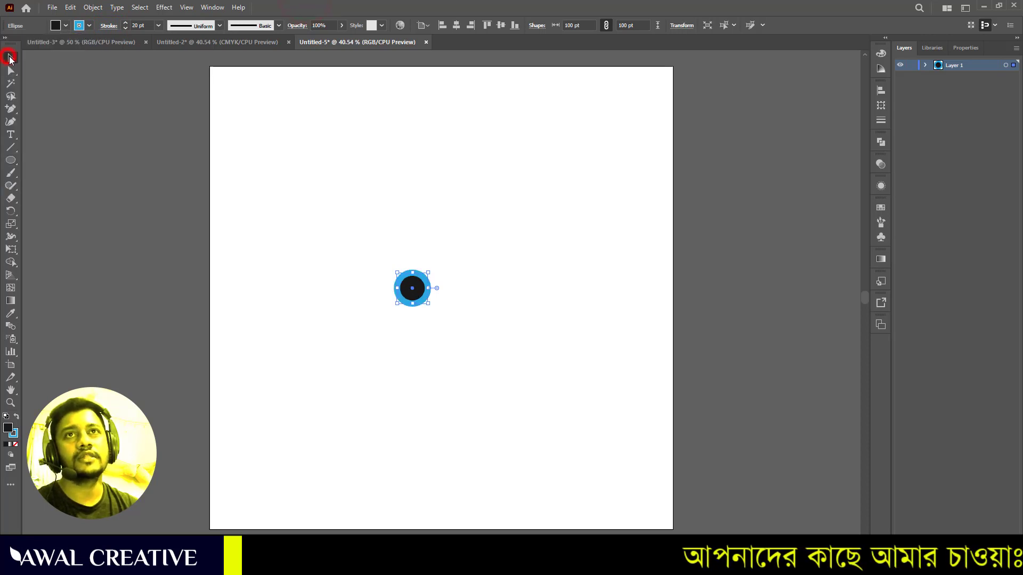
left_click_drag(405, 275, 327, 176)
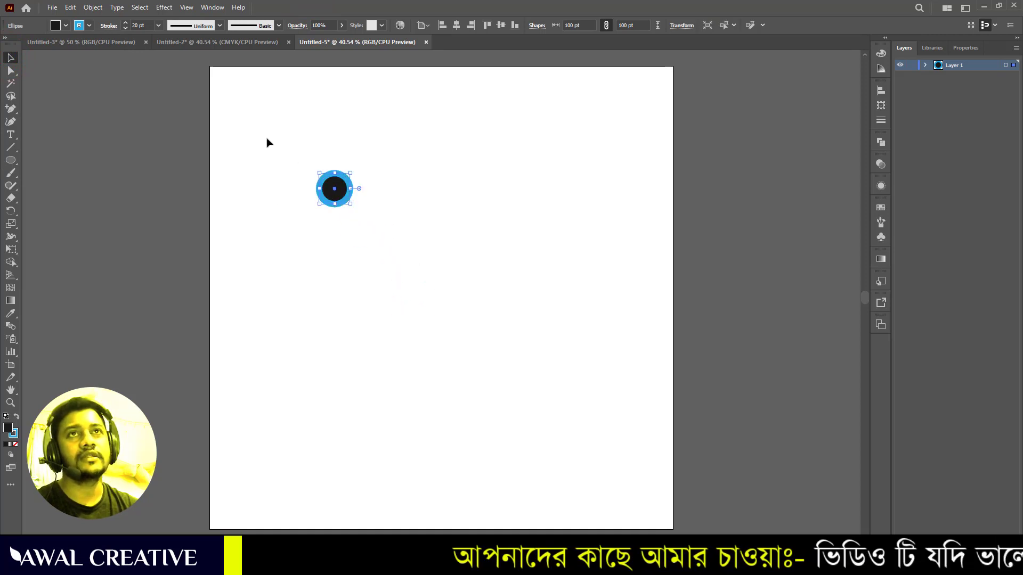
Add a Transform effect moving 100 pt right with 2 copies, making a row of three circles.
left_click(163, 9)
mouse_move(197, 94)
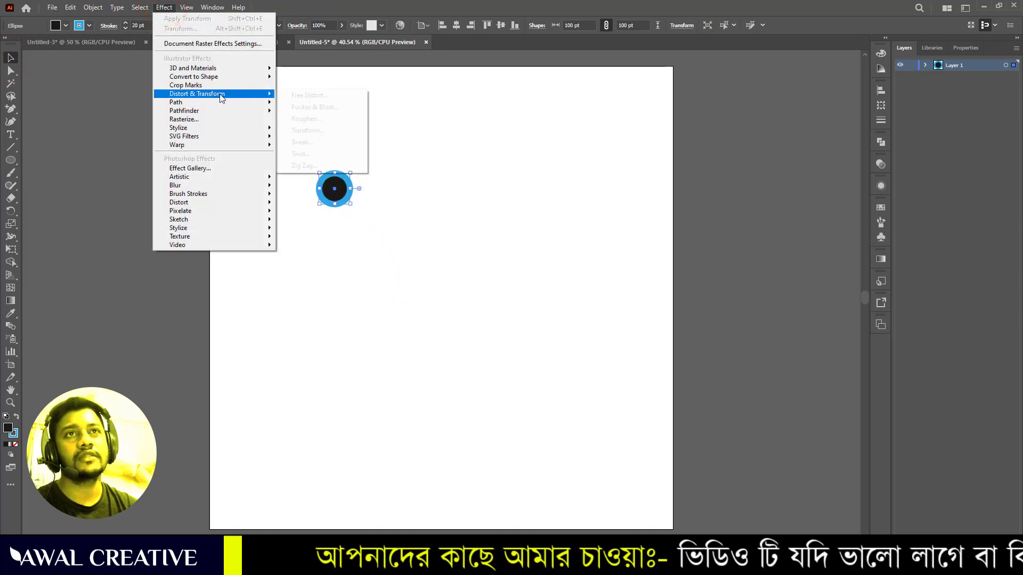
left_click(347, 128)
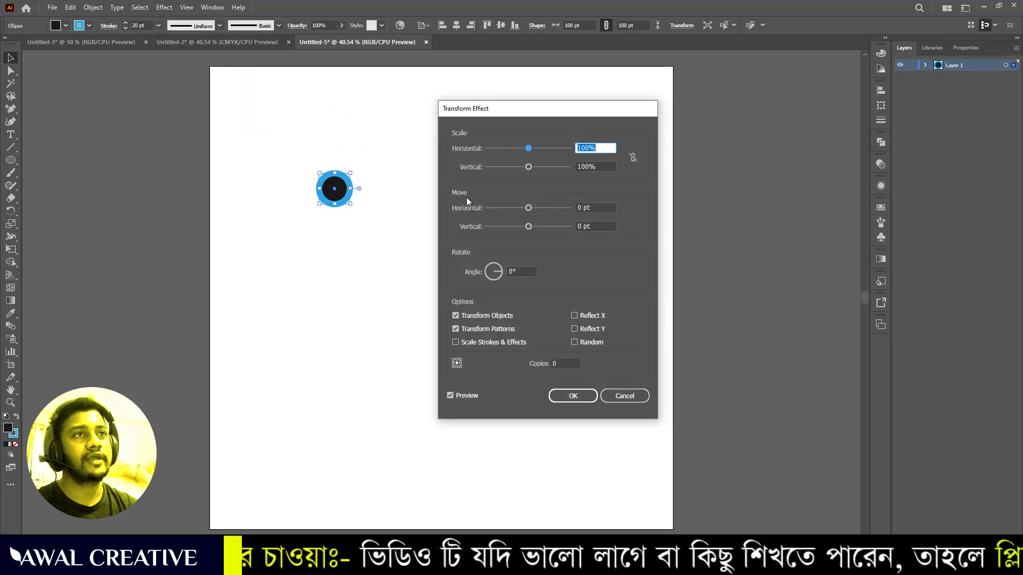
left_click_drag(528, 208, 570, 209)
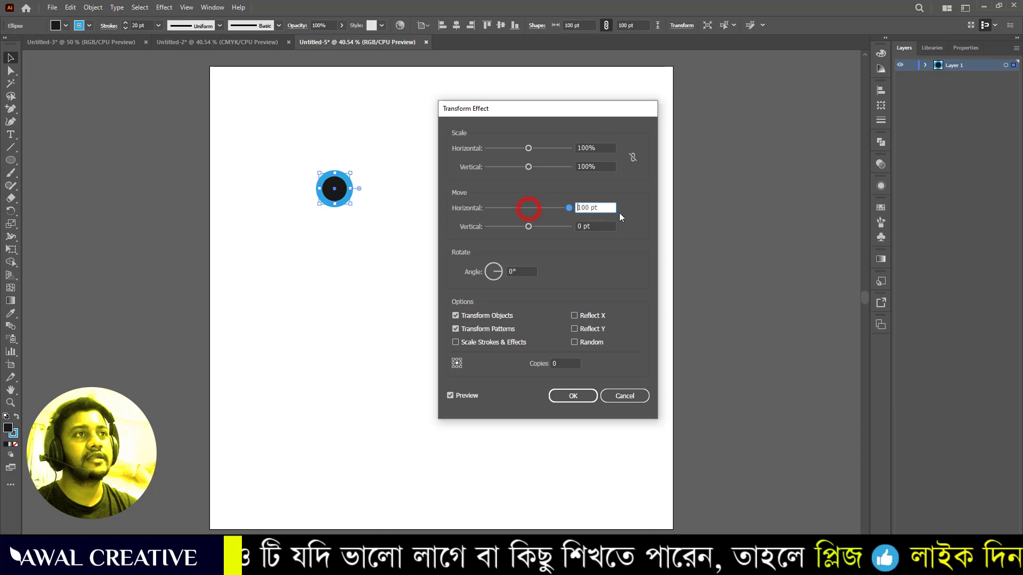
double_click(564, 362)
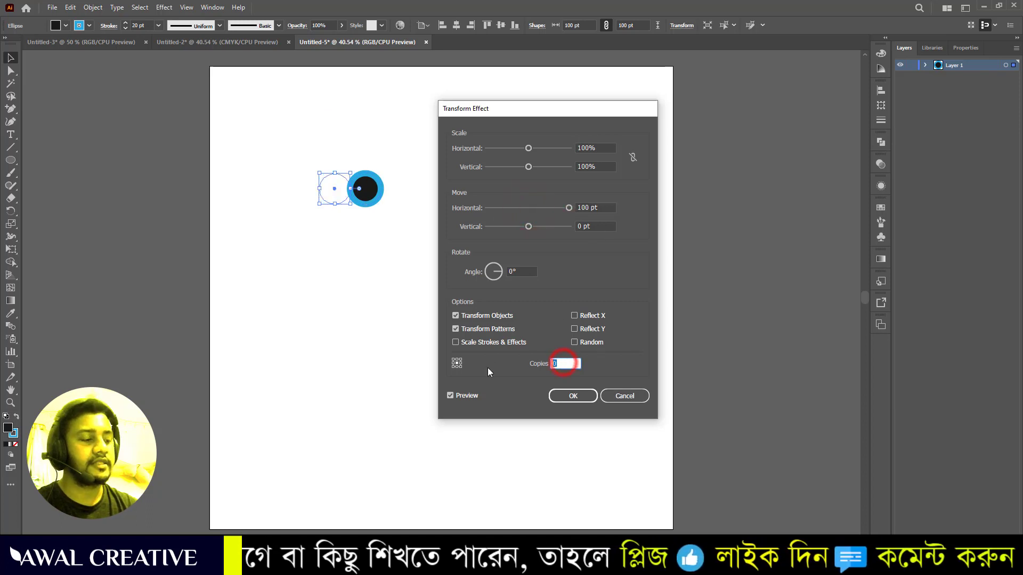
type("2")
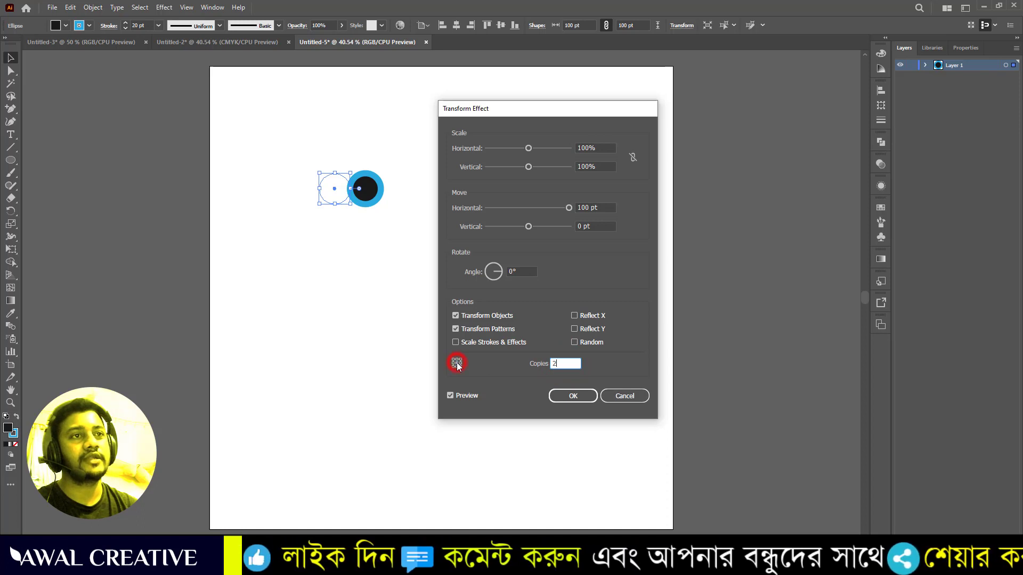
left_click(573, 395)
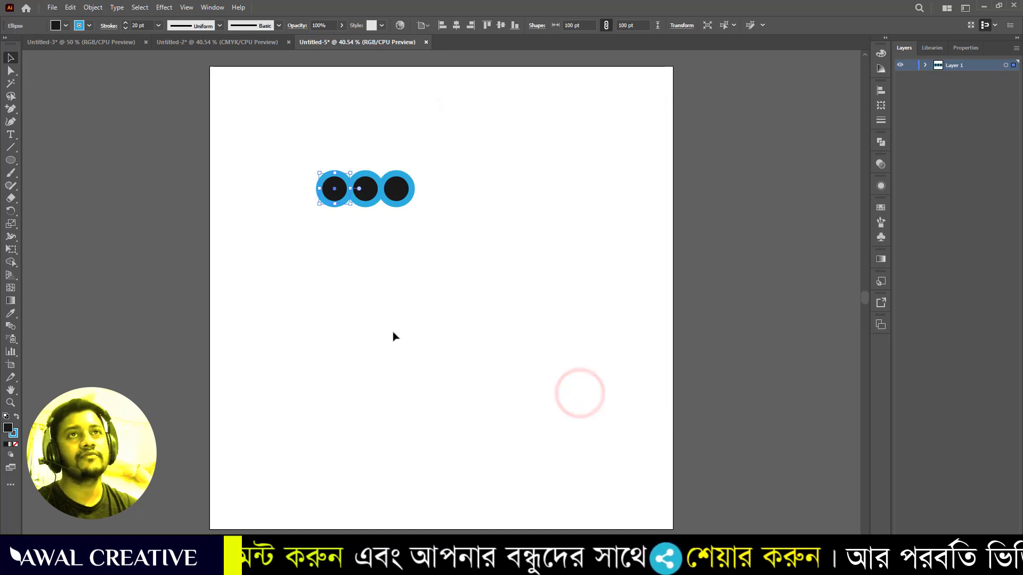
Add a second Transform effect moving 100 pt down with 2 copies to form a 3×3 grid.
left_click(164, 7)
mouse_move(197, 94)
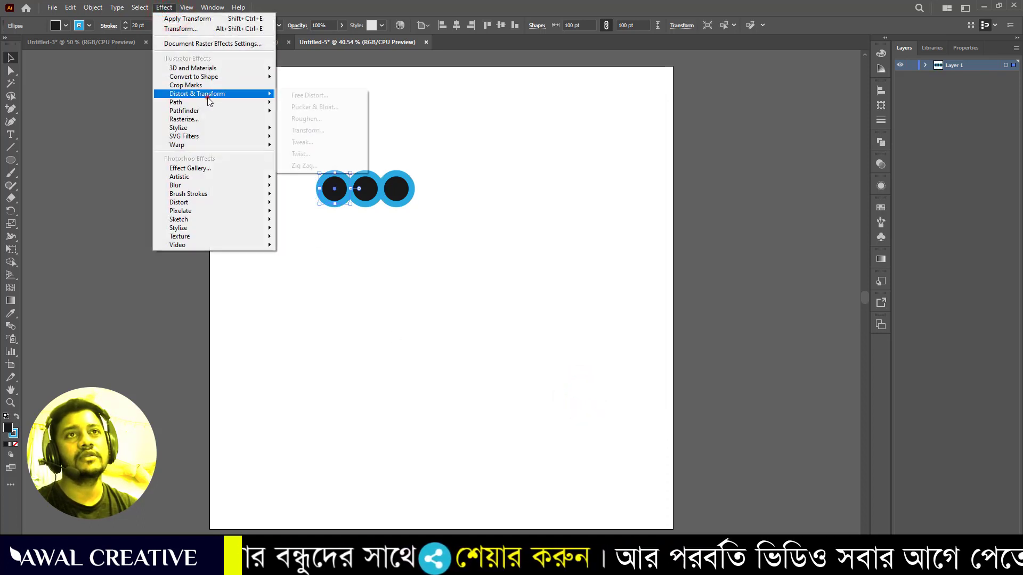
left_click(335, 130)
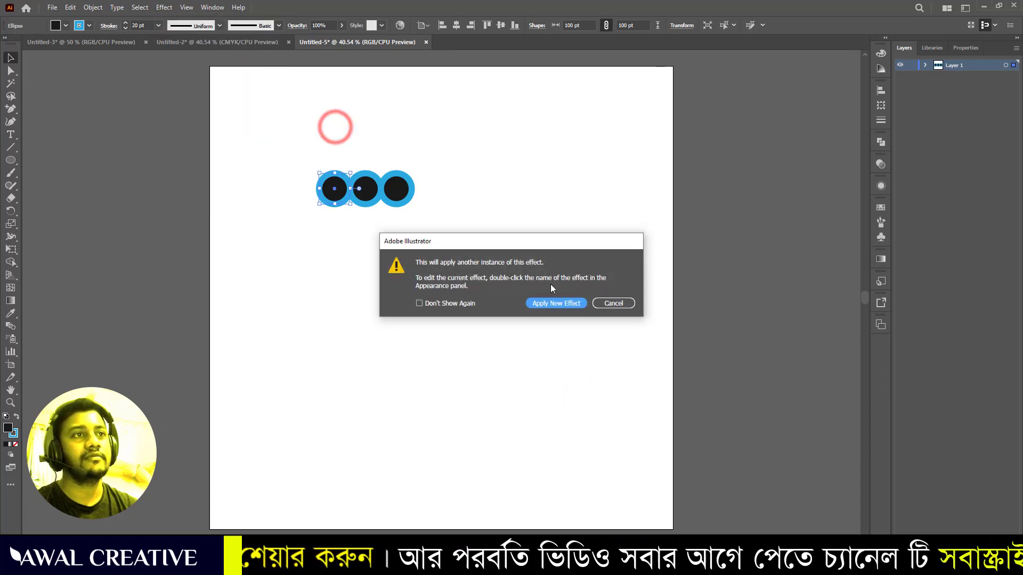
left_click(553, 303)
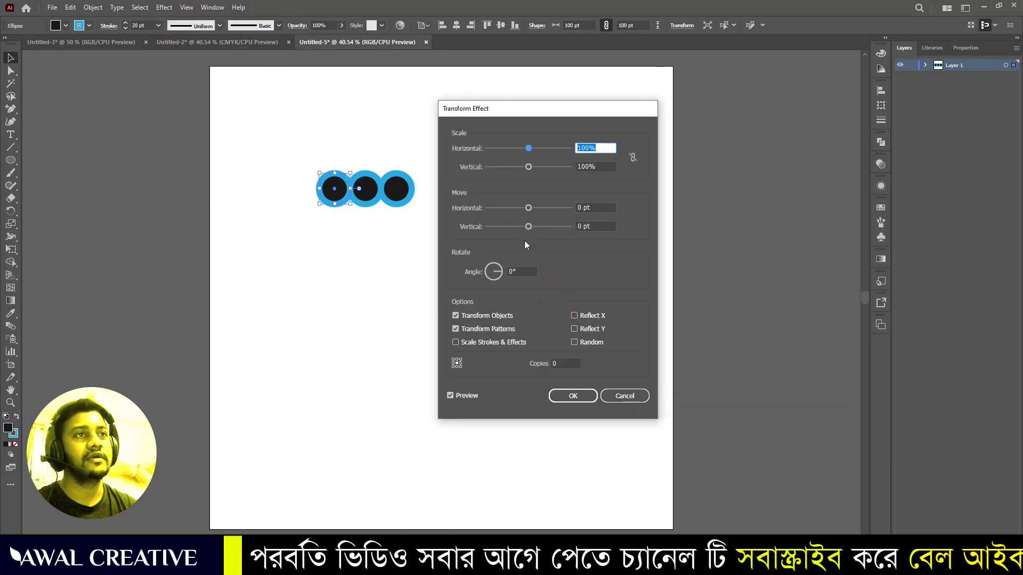
left_click_drag(528, 228, 569, 228)
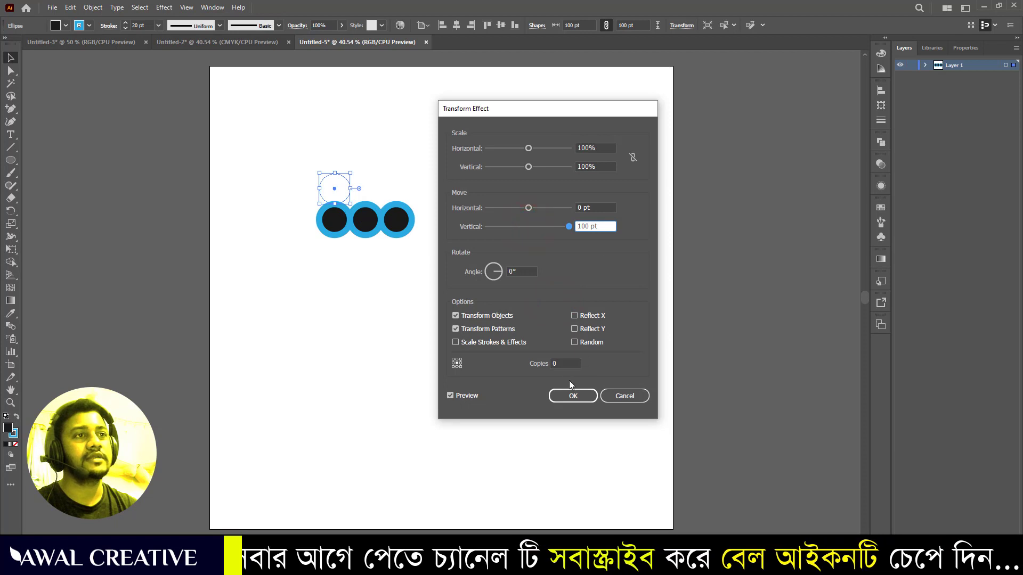
left_click(564, 367)
left_click(553, 362)
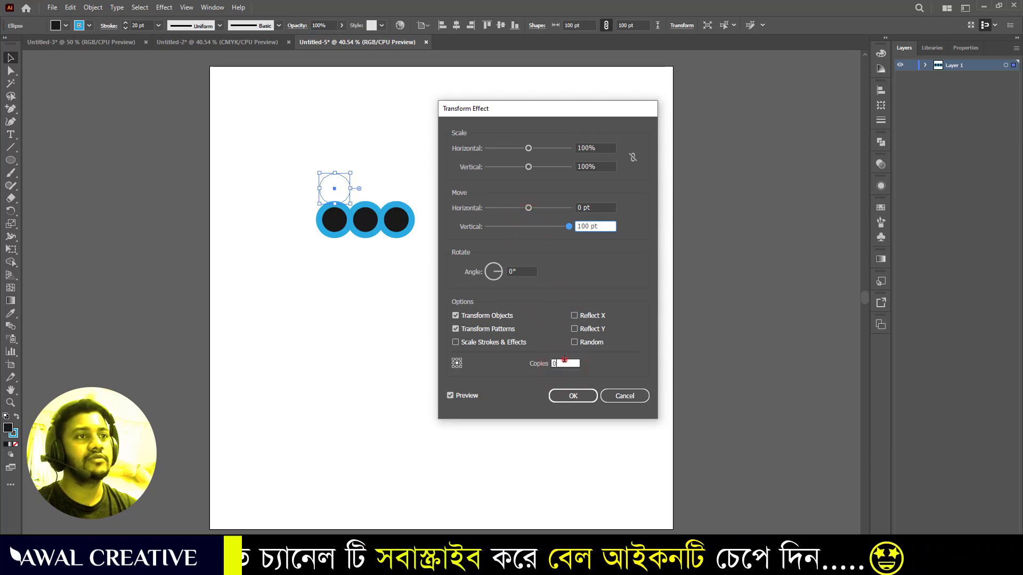
type("2")
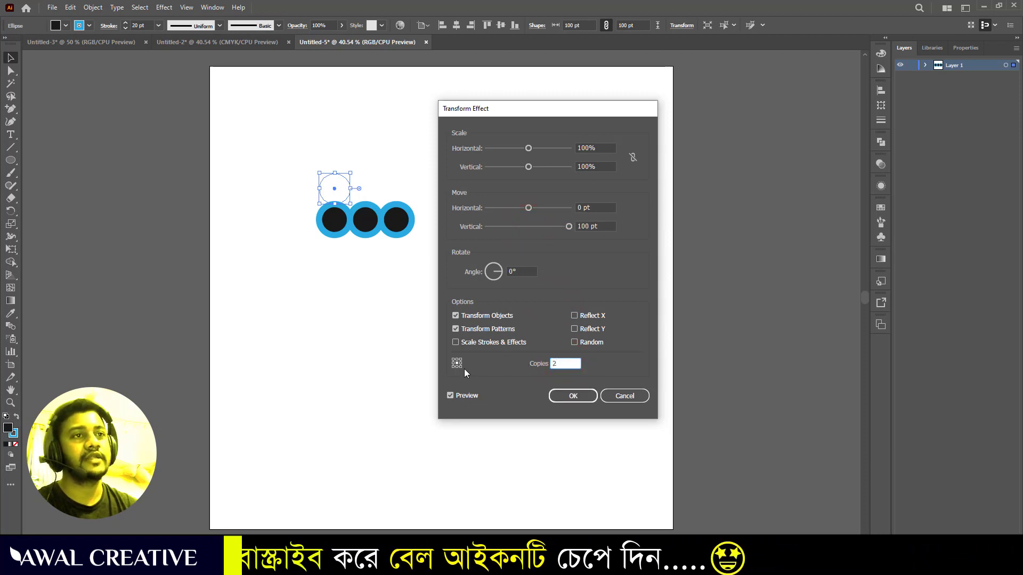
left_click(564, 398)
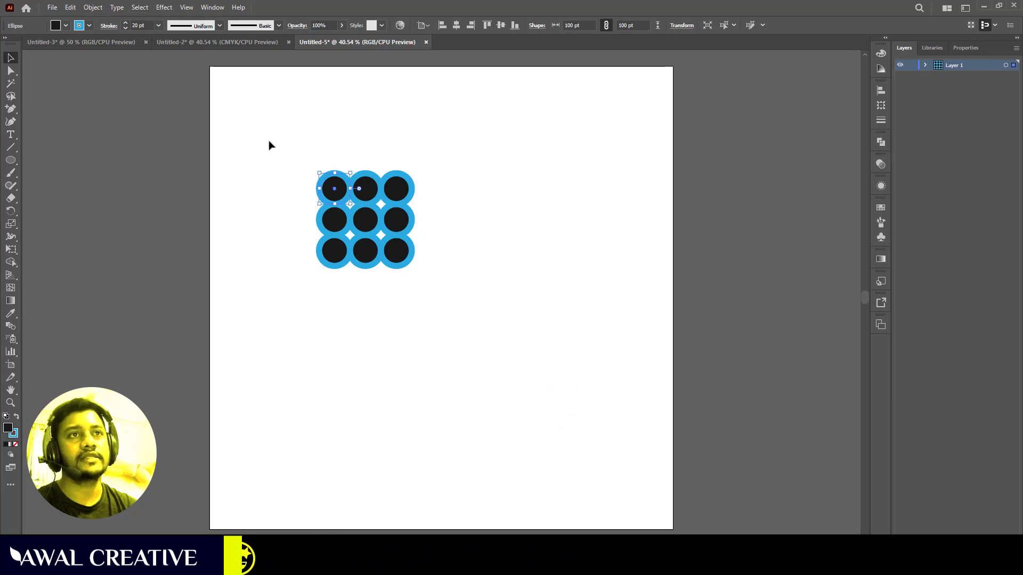
left_click_drag(269, 145, 512, 333)
Expand the grid's appearance and centre it horizontally and vertically on the artboard.
left_click(94, 7)
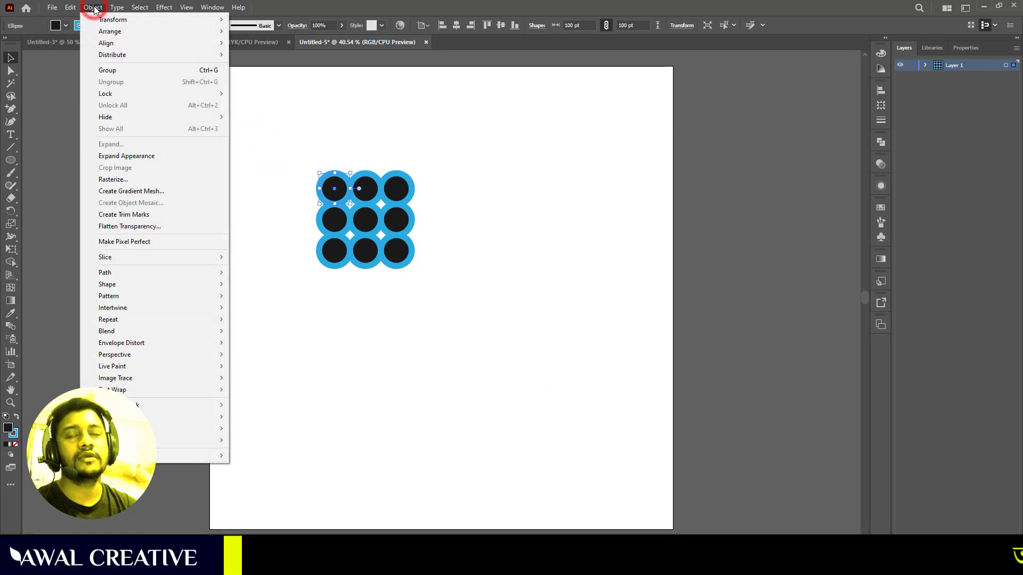
left_click(122, 157)
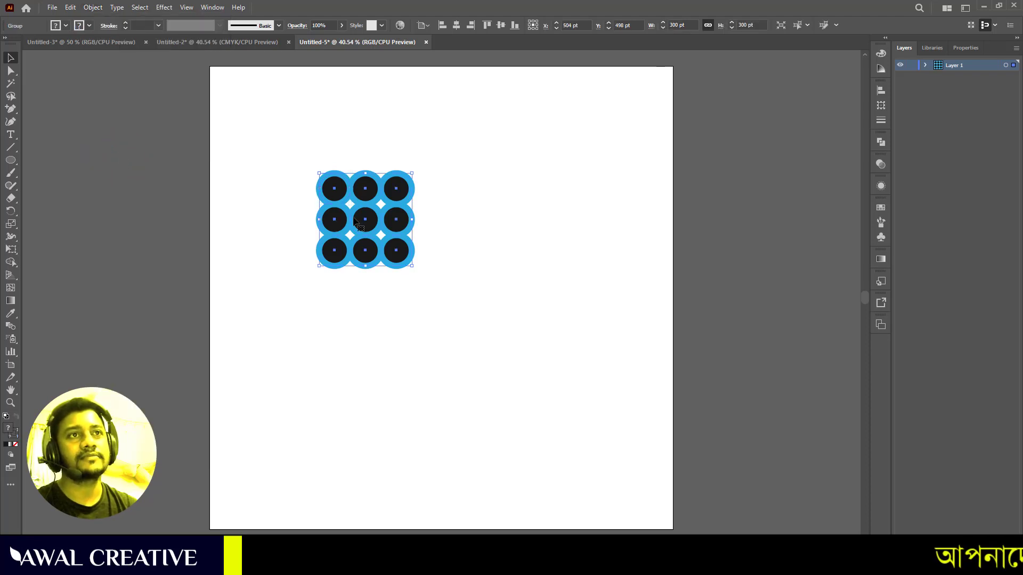
left_click(456, 25)
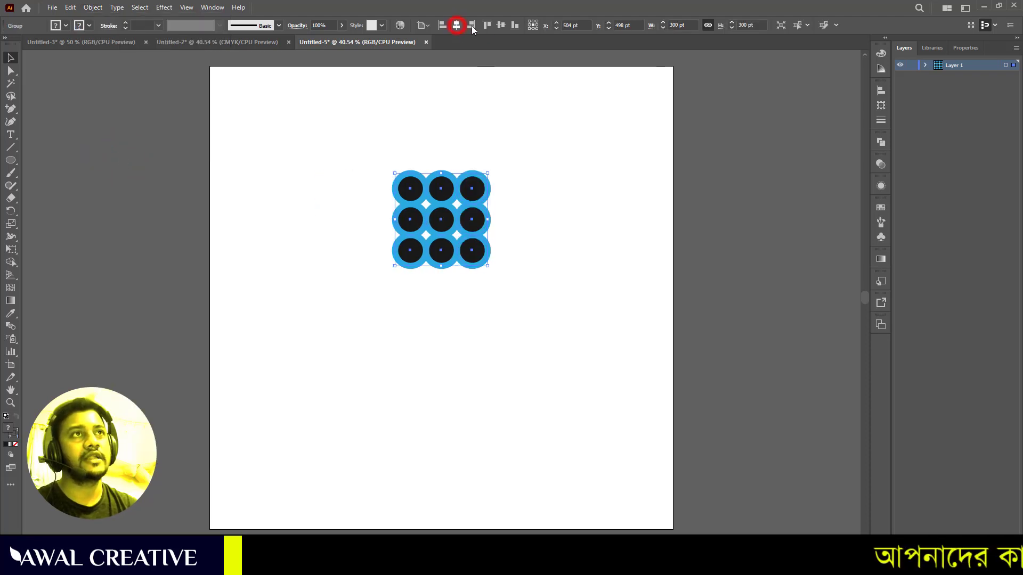
left_click(500, 25)
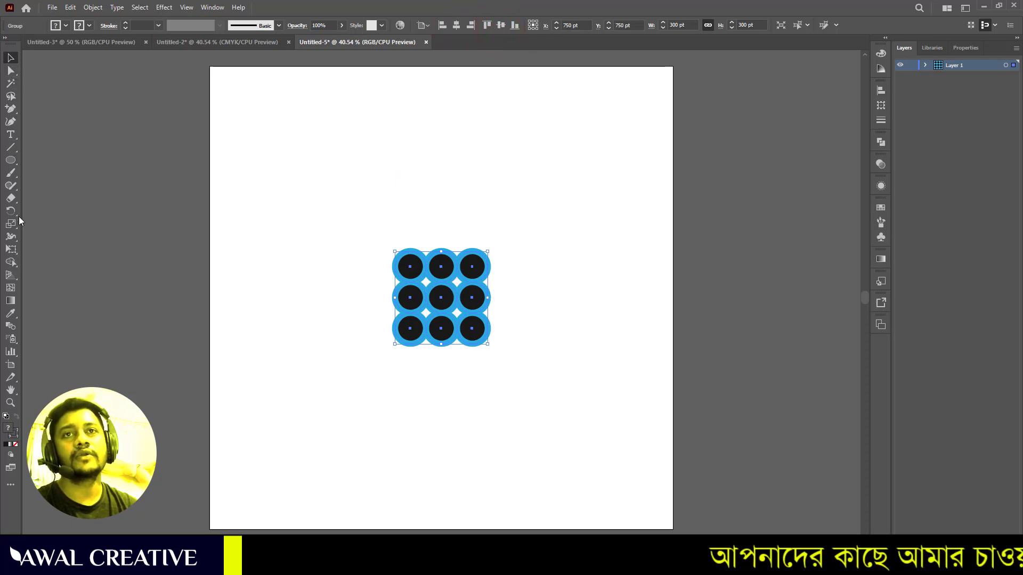
Merge the top-left, centre and bottom-right circles with the Shape Builder, then select the grid.
left_click(11, 263)
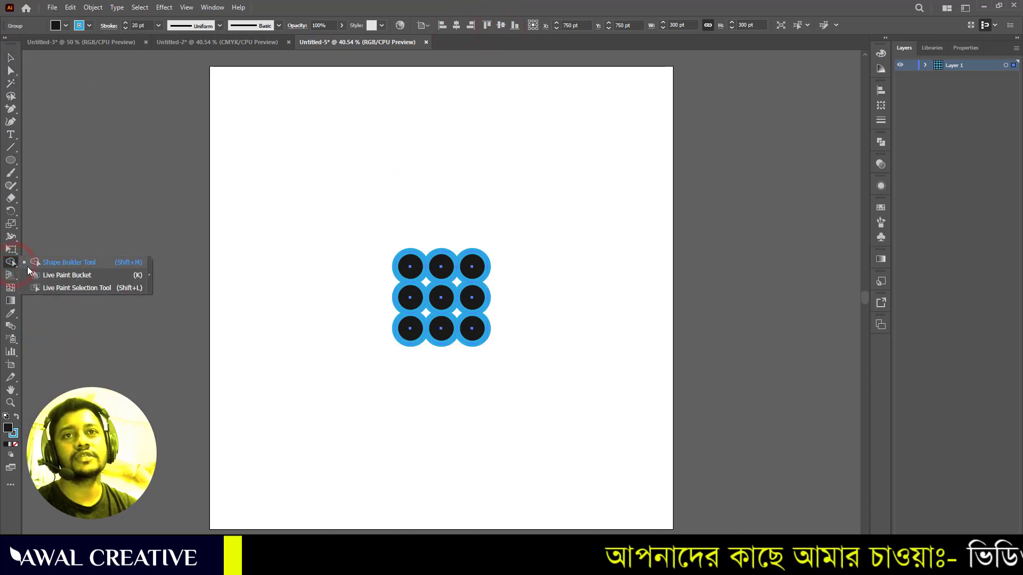
left_click(61, 263)
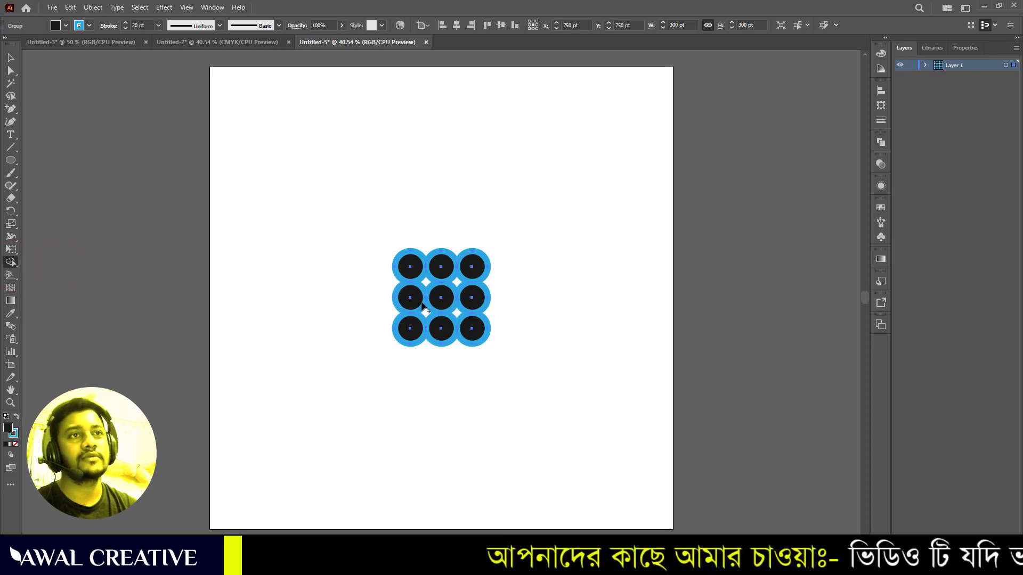
left_click_drag(412, 304, 439, 275)
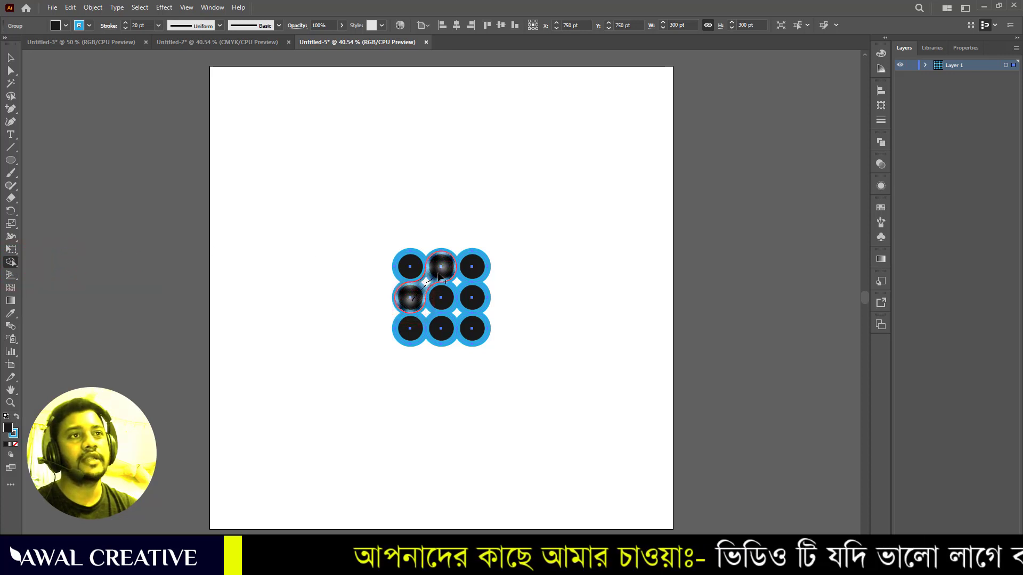
left_click_drag(441, 296, 471, 328)
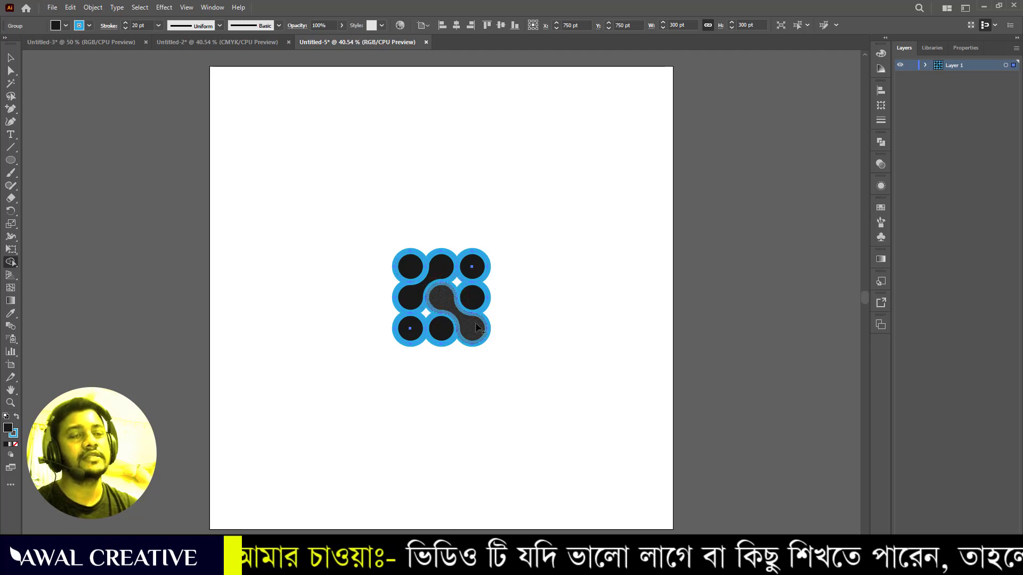
left_click(10, 57)
left_click_drag(332, 165, 521, 385)
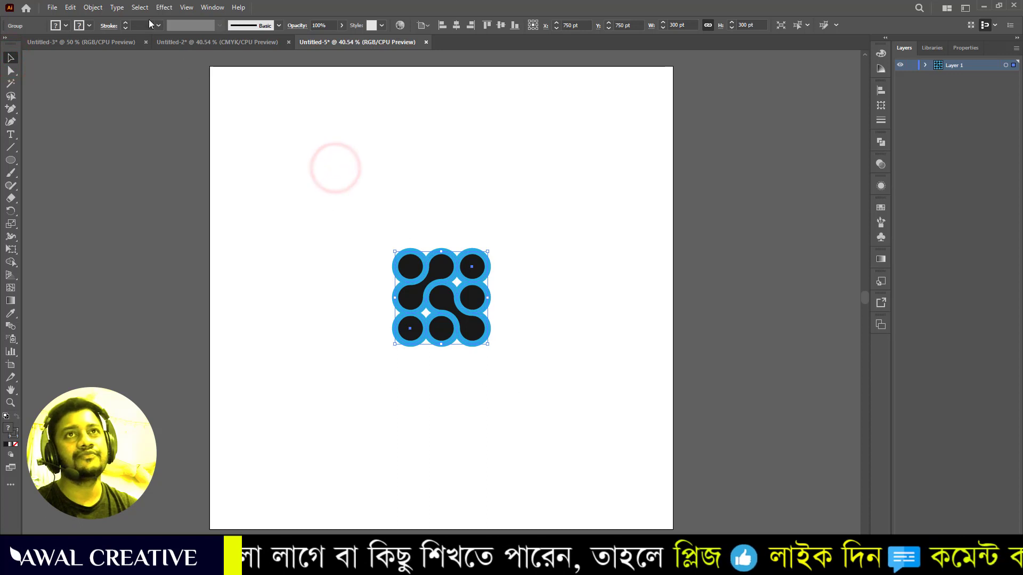
Expand the grid's fills and strokes into shapes and apply Pathfinder Trim.
left_click(93, 8)
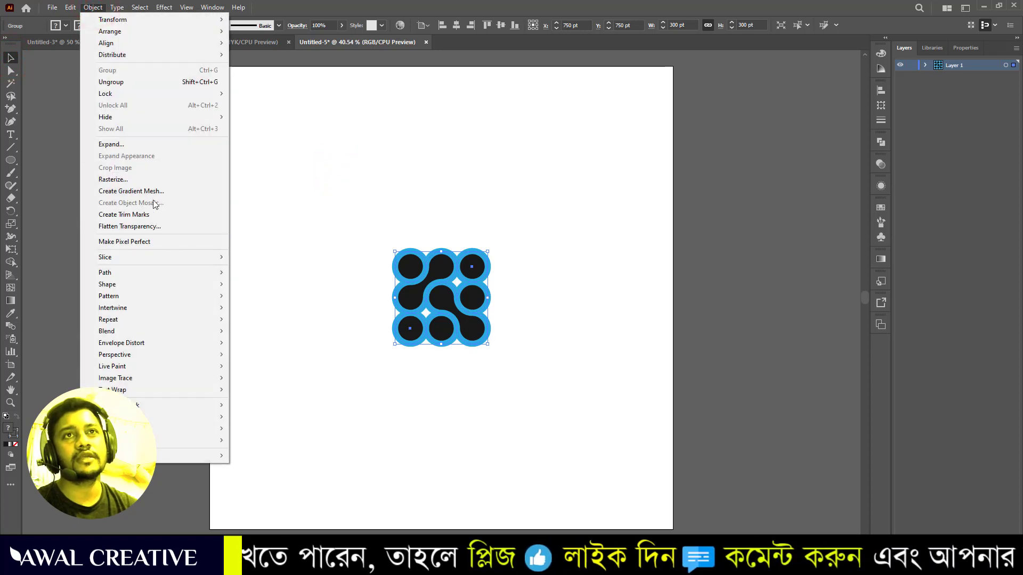
left_click(130, 143)
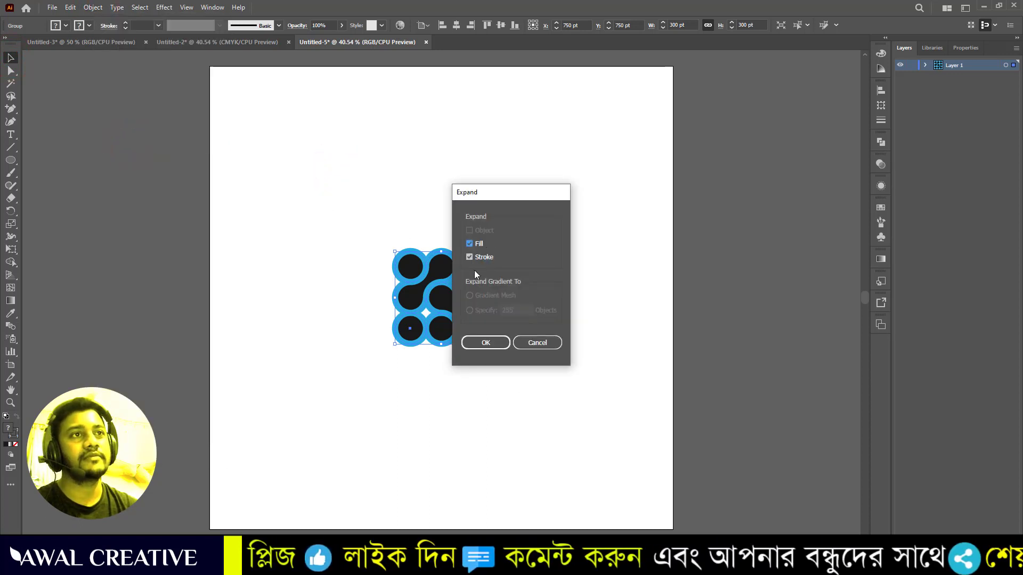
left_click(496, 342)
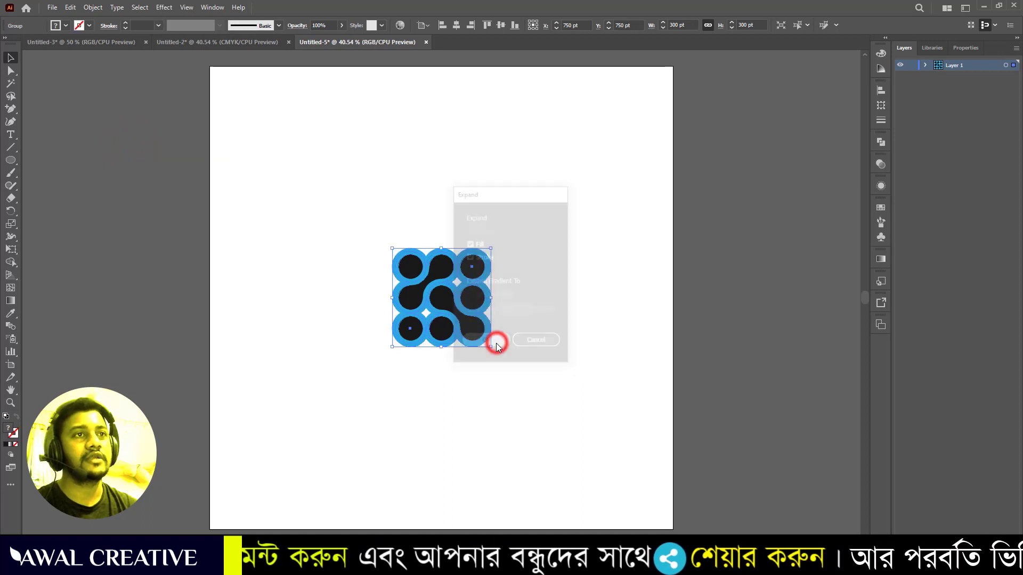
left_click(210, 8)
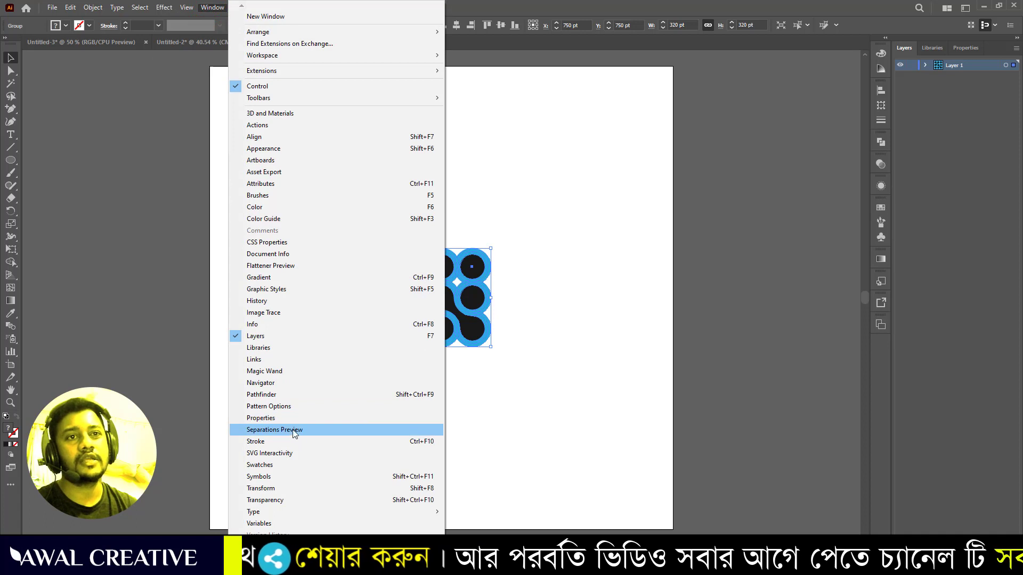
left_click(288, 394)
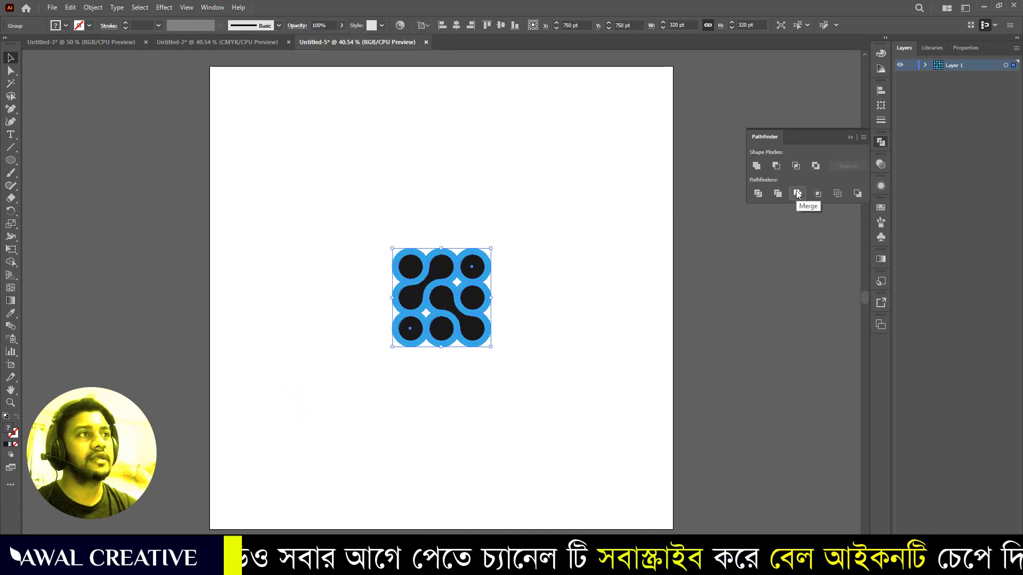
left_click(777, 194)
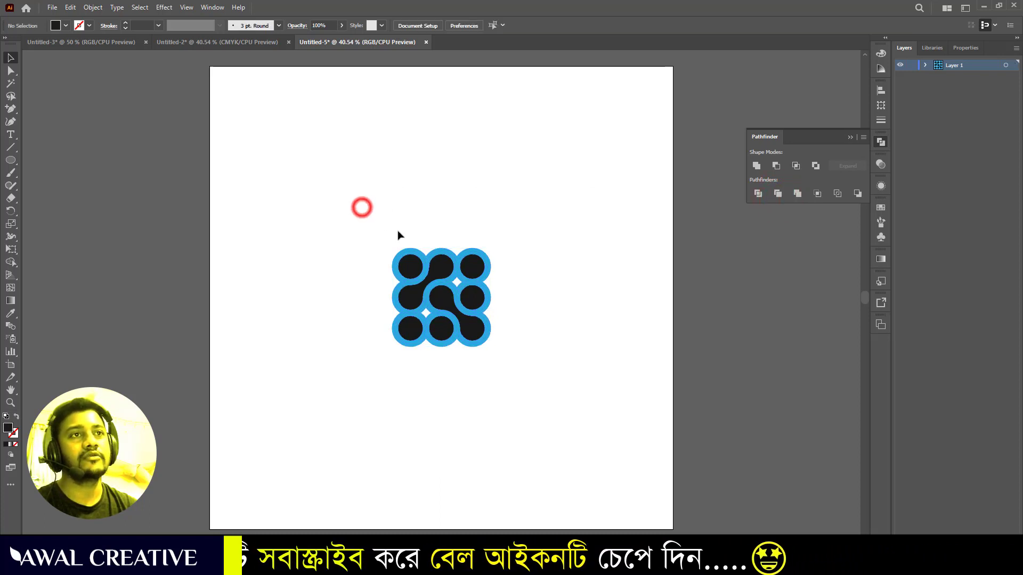
Ungroup the trimmed pieces, lift out the dark linked shape, and delete the leftover grid pieces.
right_click(433, 261)
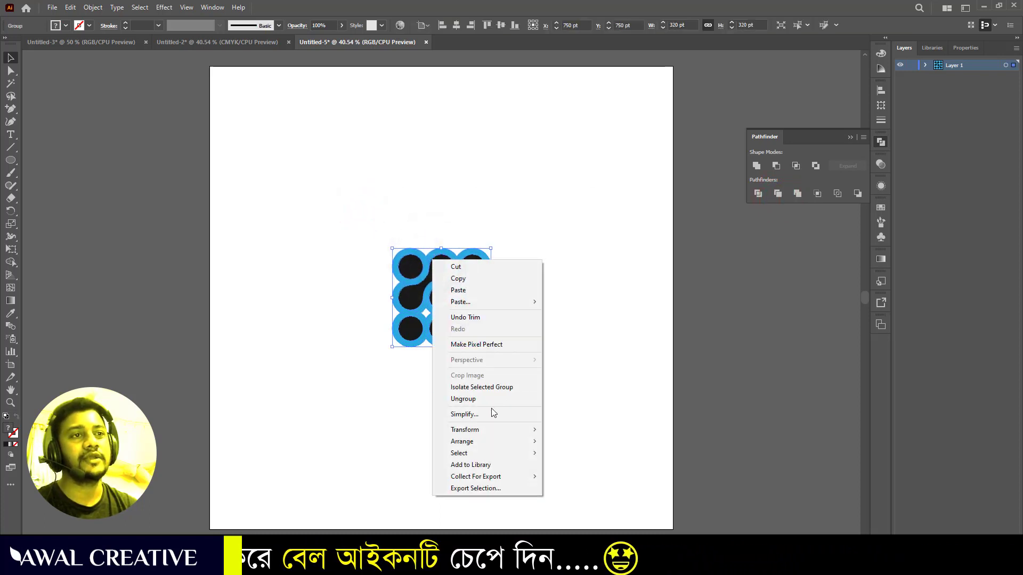
left_click(480, 399)
left_click(557, 238)
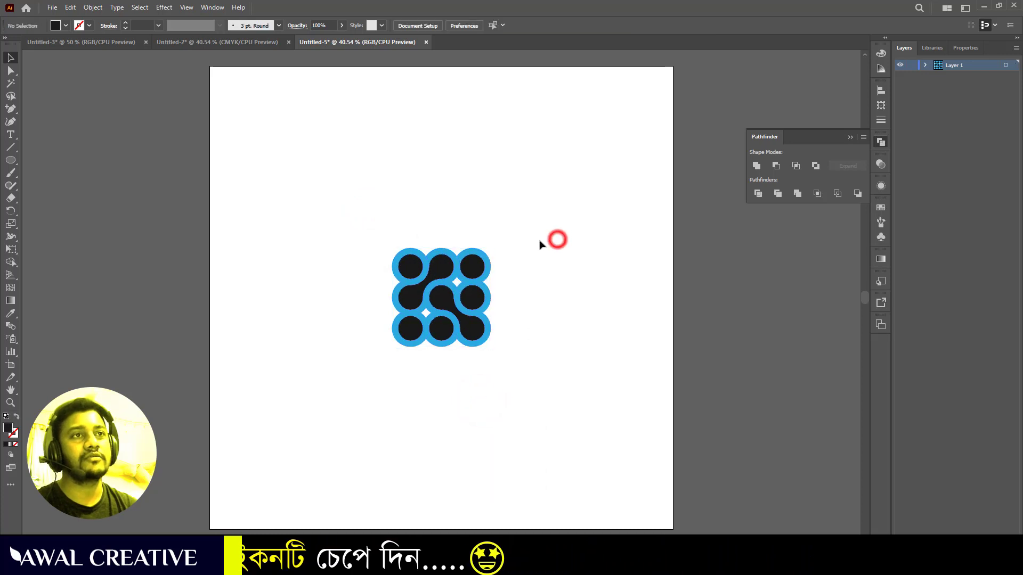
left_click(442, 264)
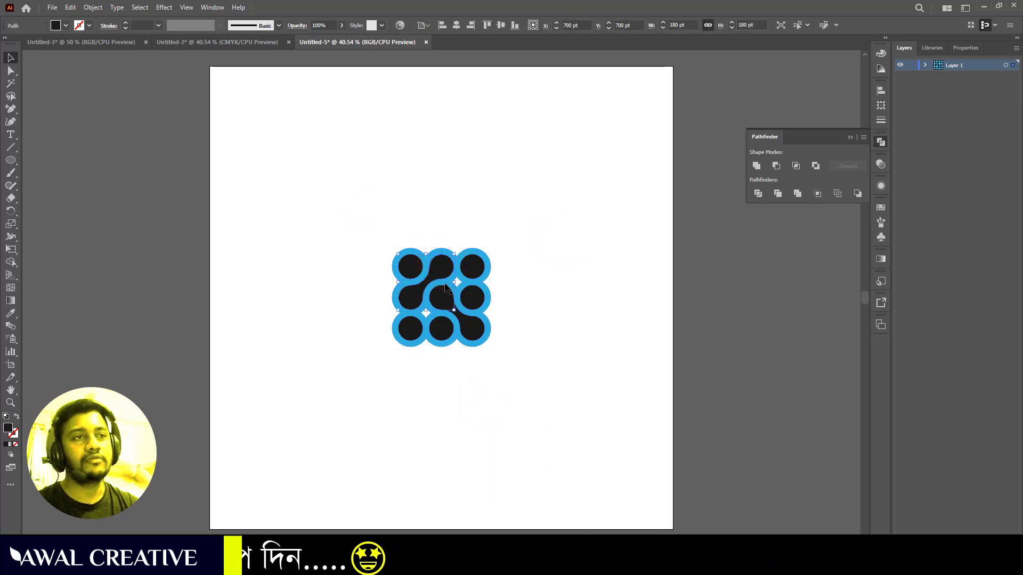
left_click(471, 329, "shift")
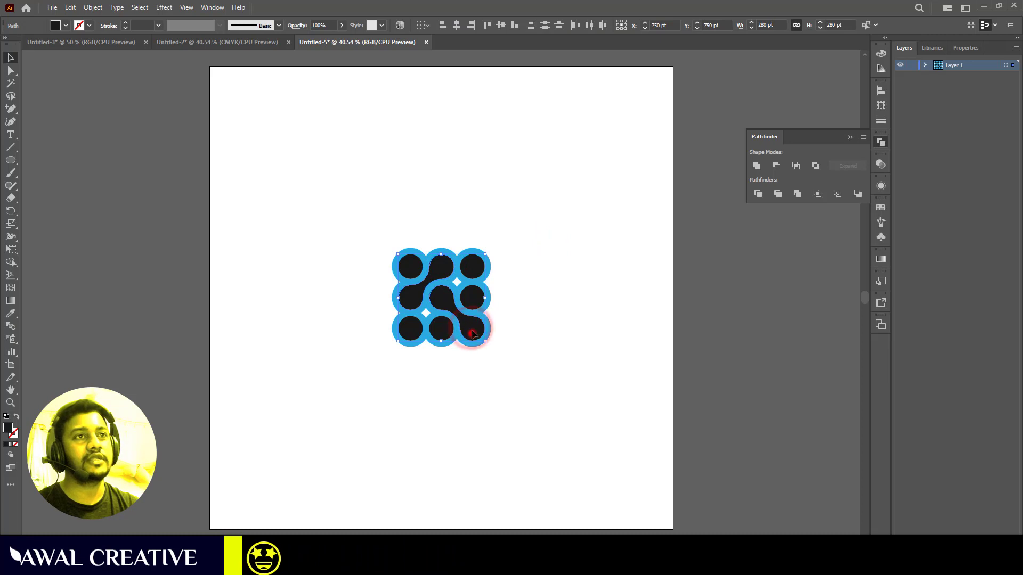
left_click_drag(471, 329, 451, 218)
left_click(381, 275)
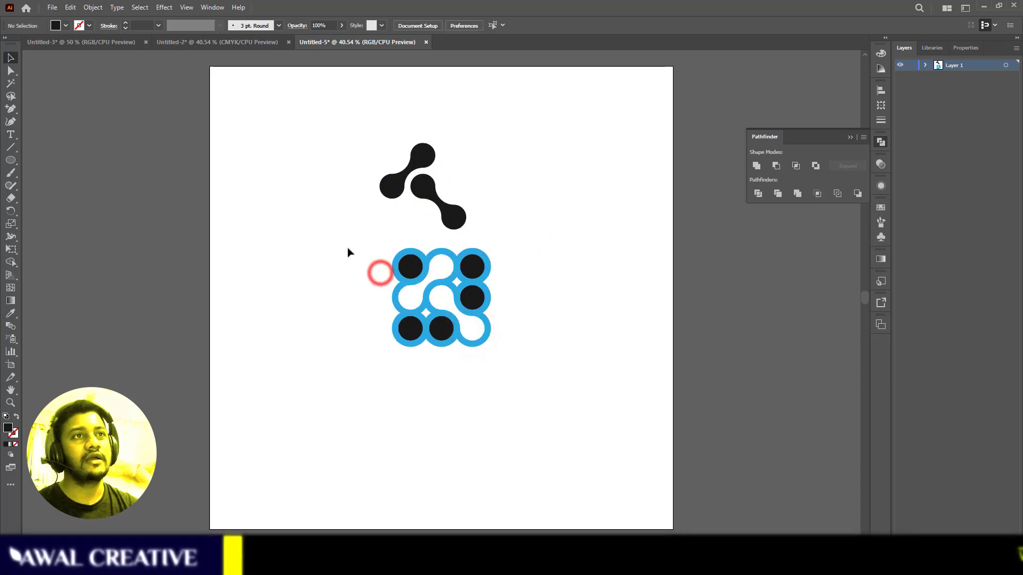
left_click_drag(347, 241, 529, 391)
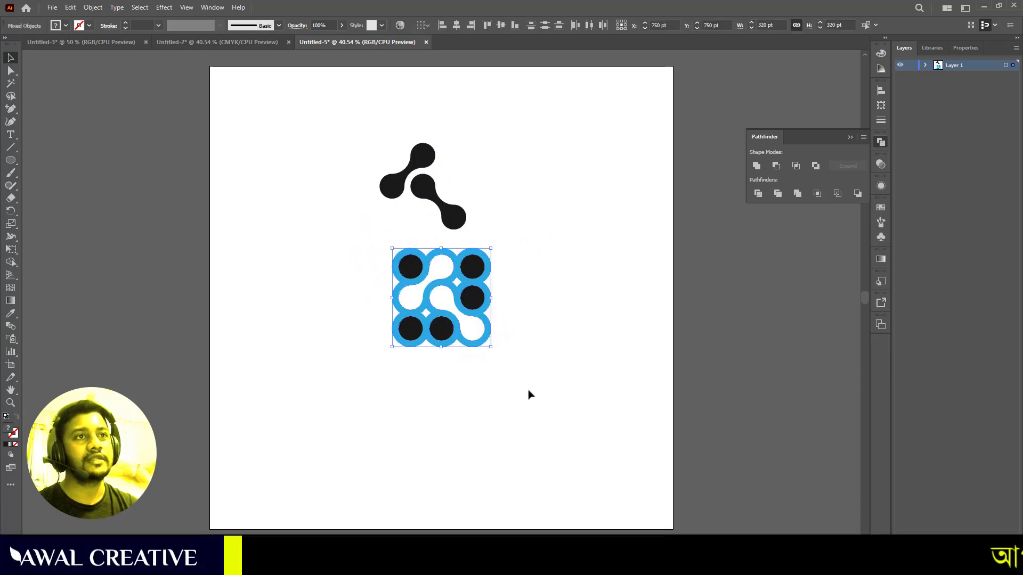
key("Delete")
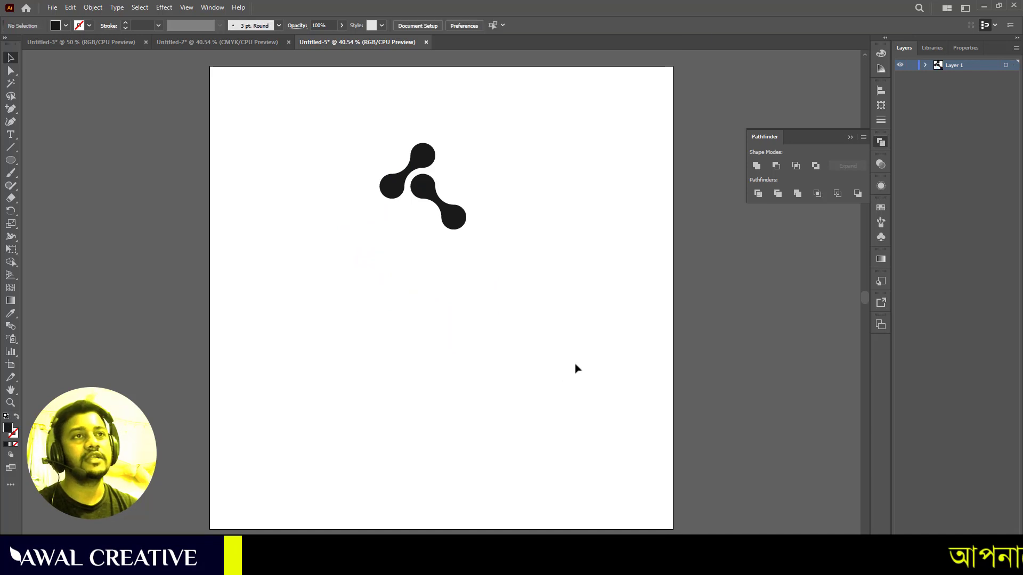
Group the dark dumbbell shape and centre it on the artboard.
left_click_drag(366, 142, 488, 238)
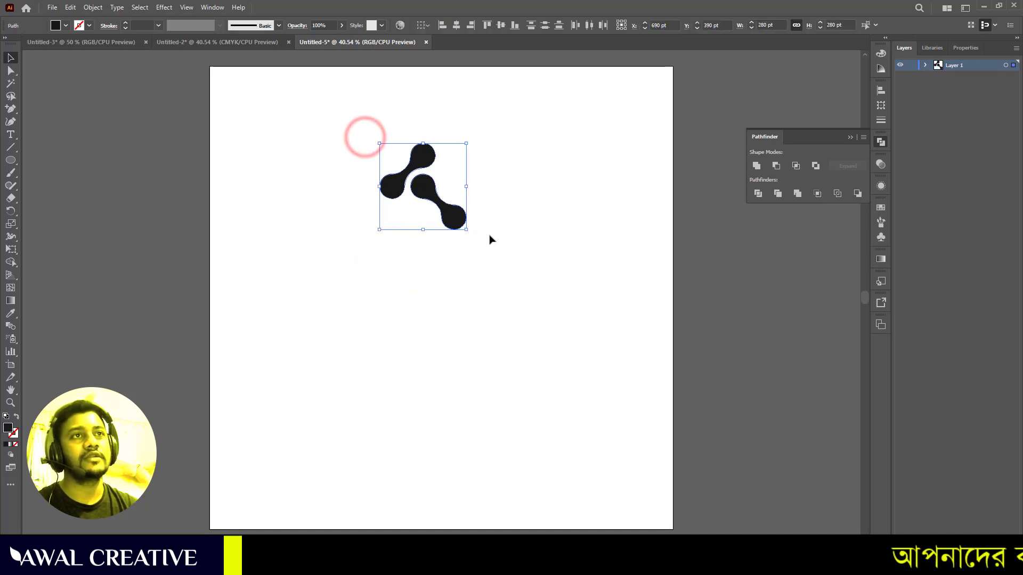
key("ctrl+g")
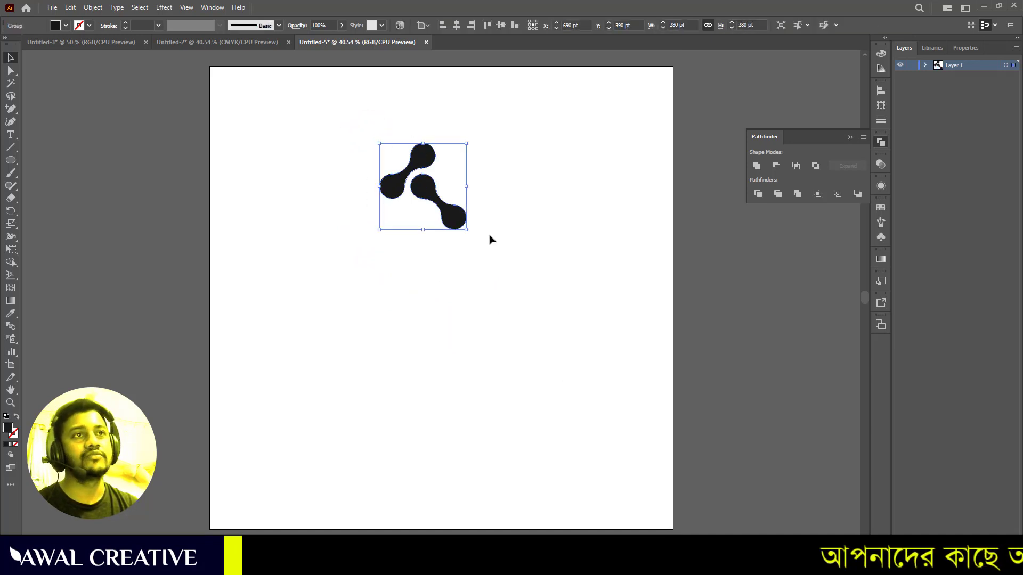
left_click(456, 25)
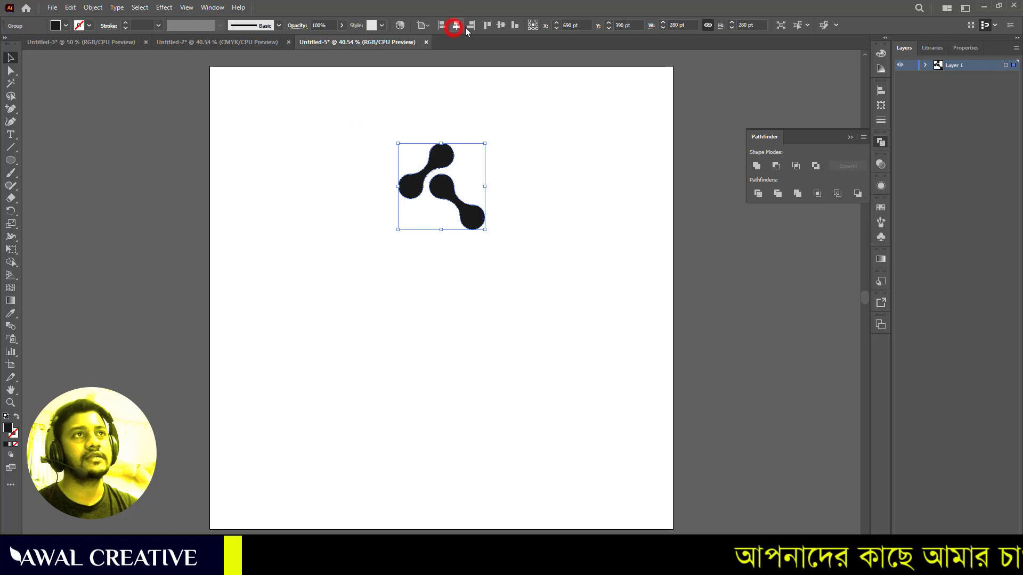
left_click(501, 26)
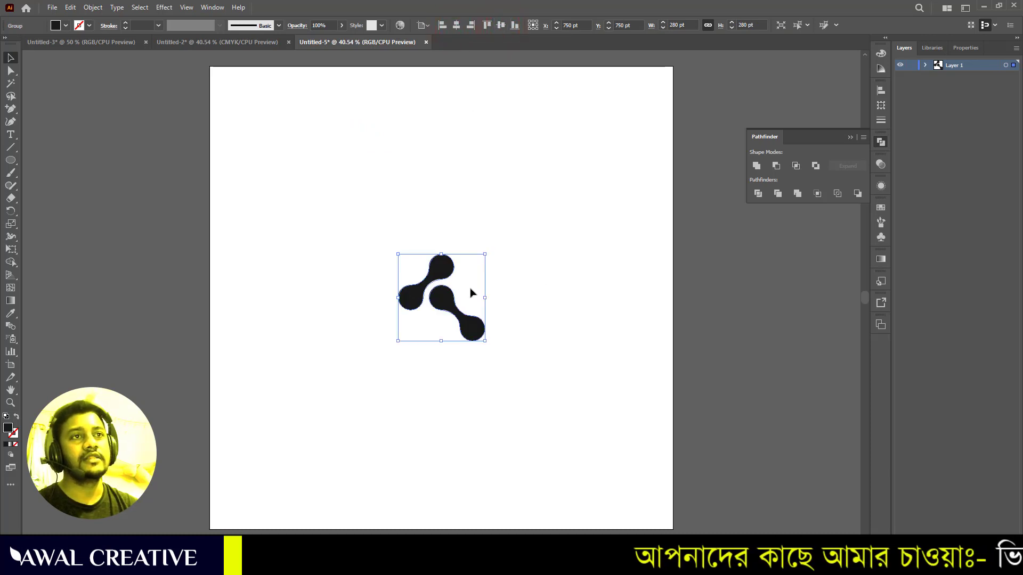
left_click(540, 272)
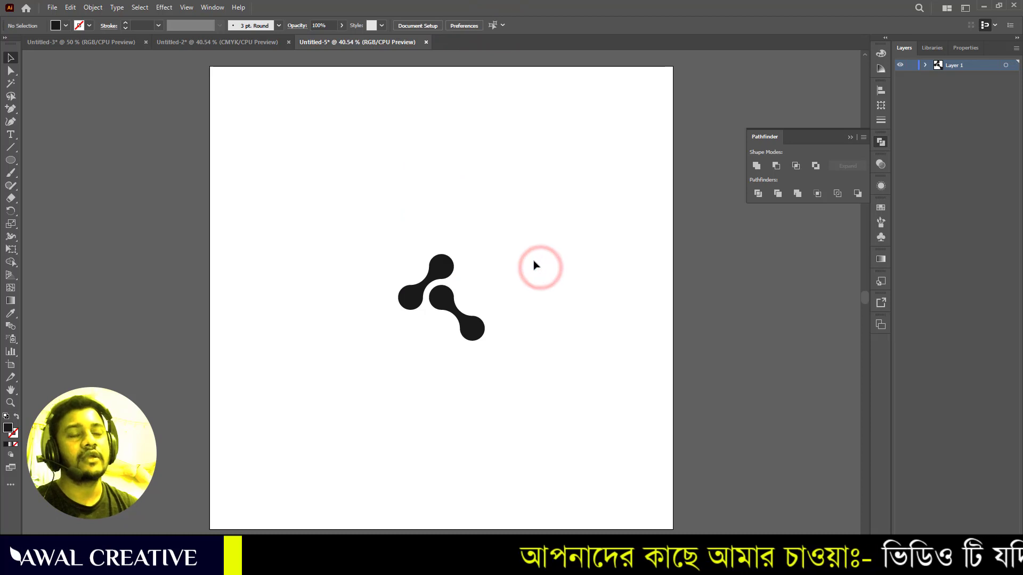
Try a blue fill on the logo, then settle on dark grey and reselect it.
left_click_drag(422, 270, 544, 384)
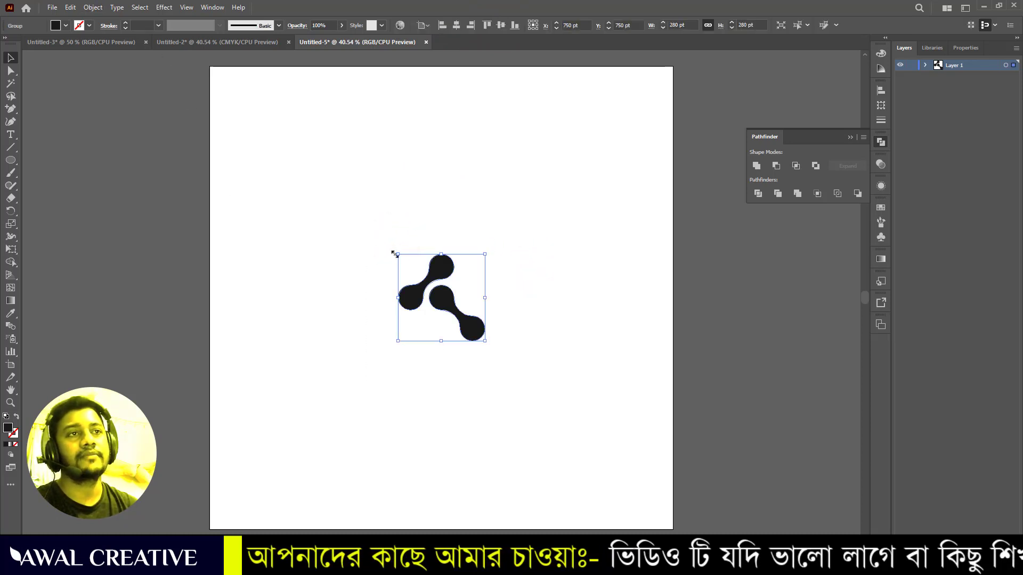
left_click(66, 27)
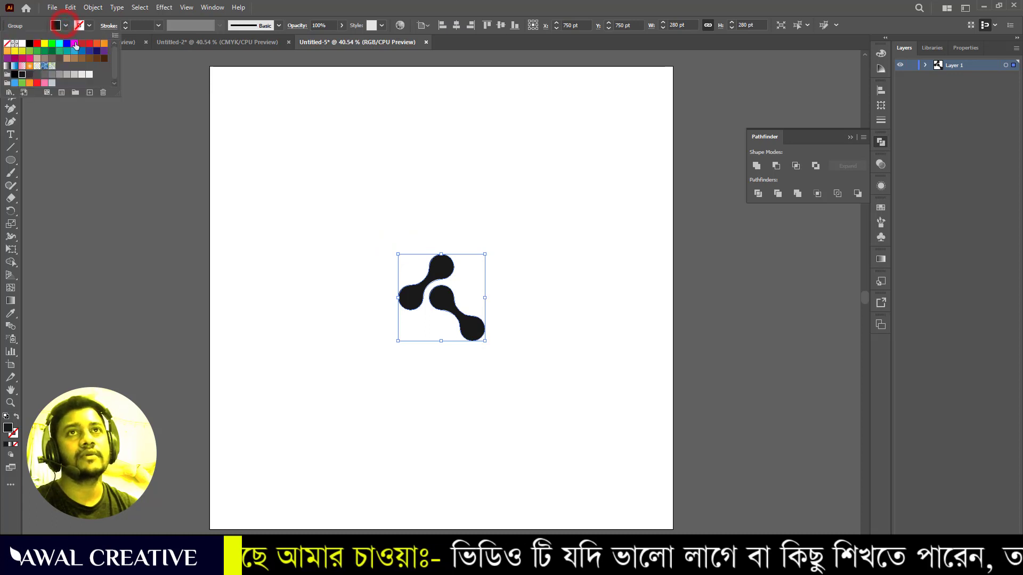
left_click(75, 51)
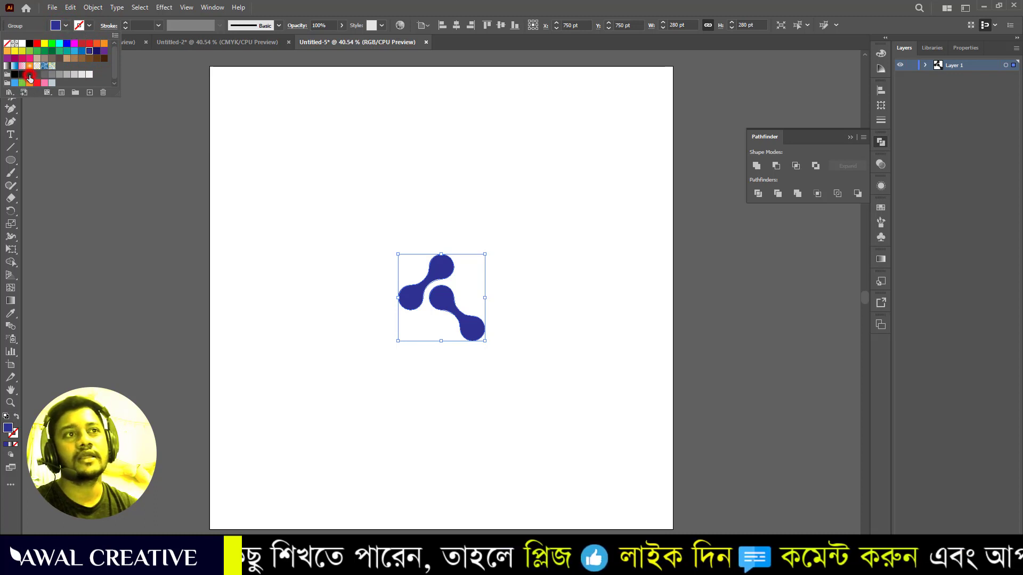
left_click(30, 78)
left_click(330, 165)
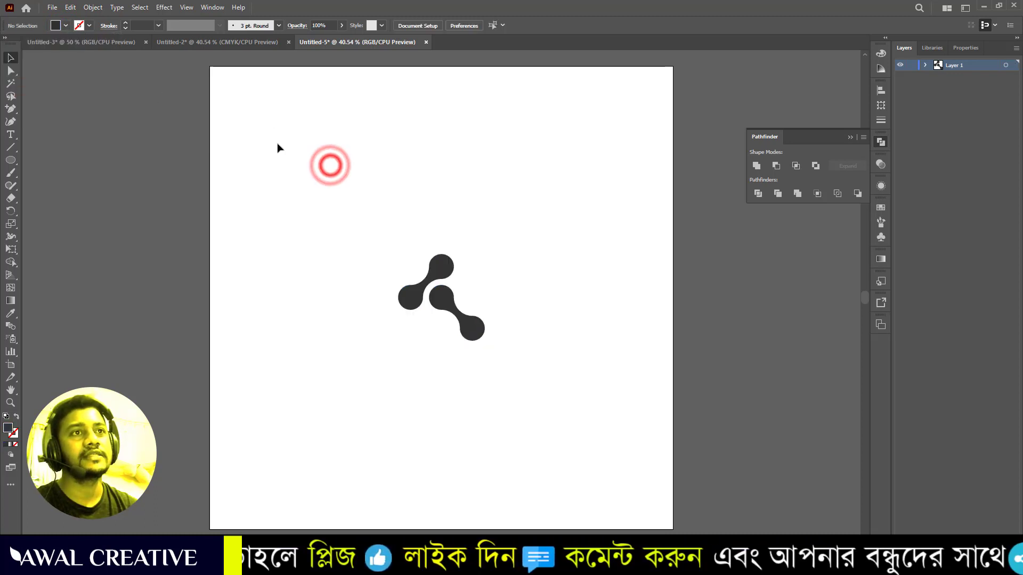
left_click_drag(286, 155, 523, 386)
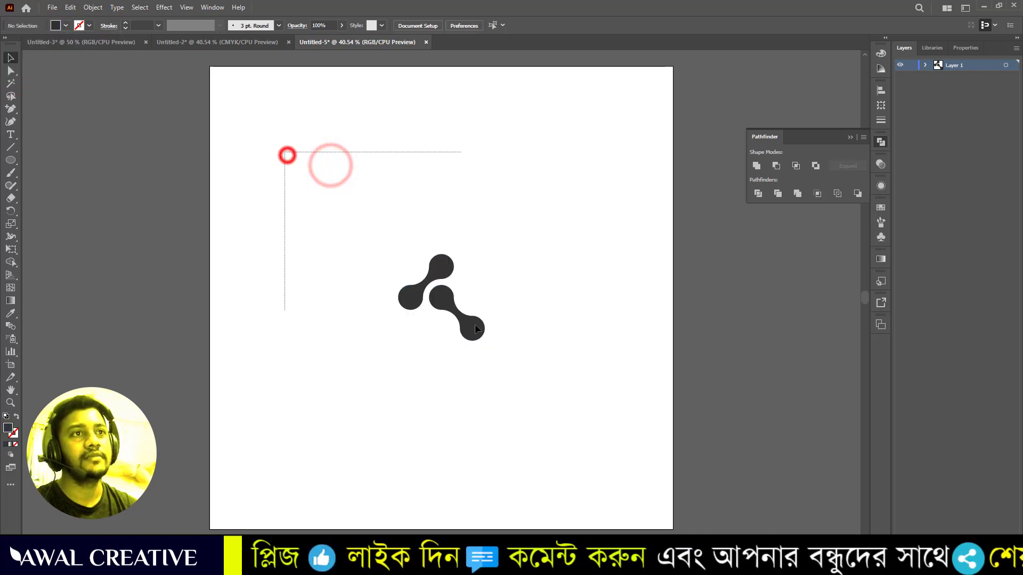
Make a pattern swatch from the logo with 200 × 200 pt tile width and height.
left_click(93, 9)
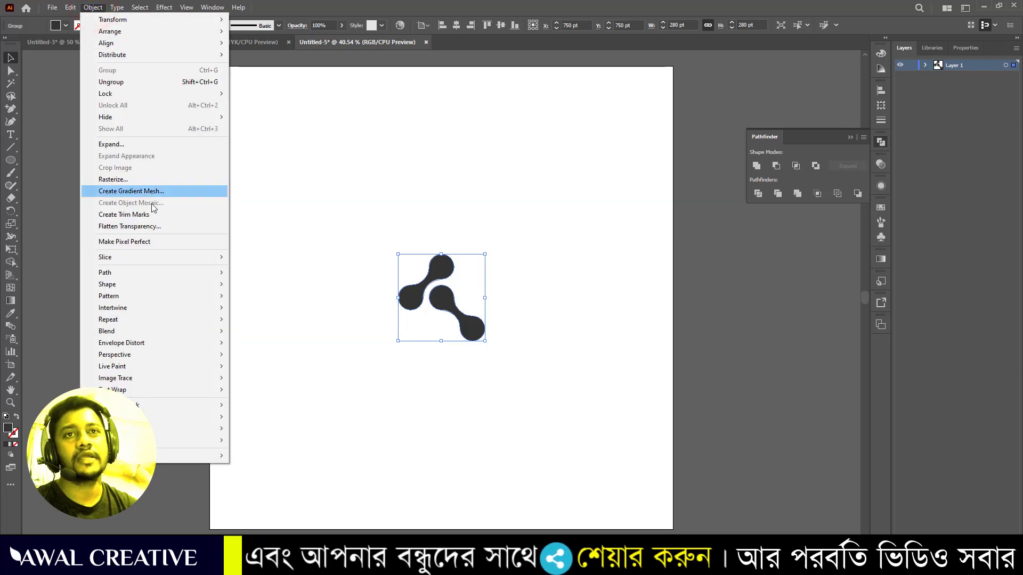
left_click(155, 296)
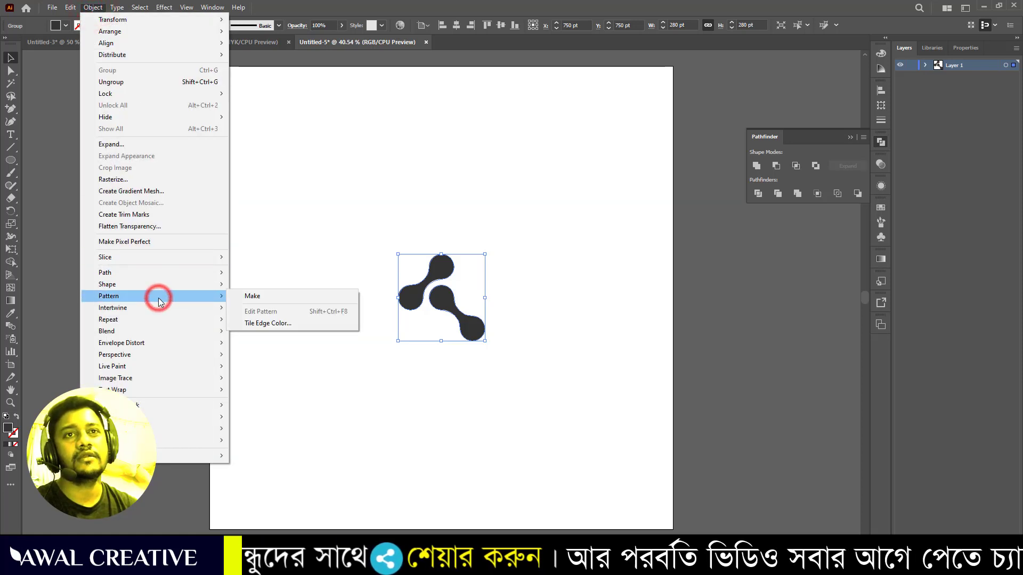
left_click(264, 302)
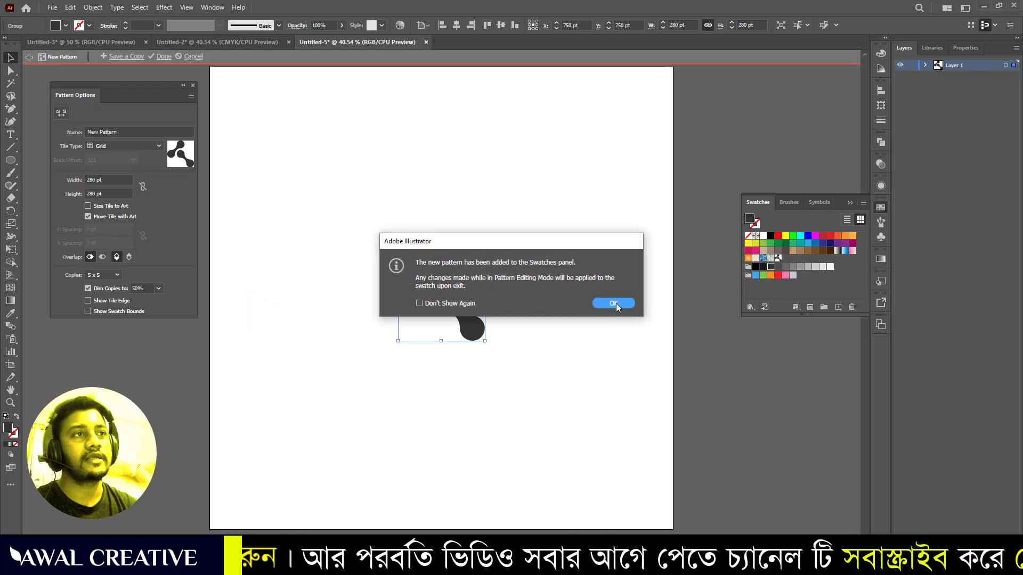
left_click(614, 302)
left_click_drag(124, 90, 159, 119)
double_click(138, 205)
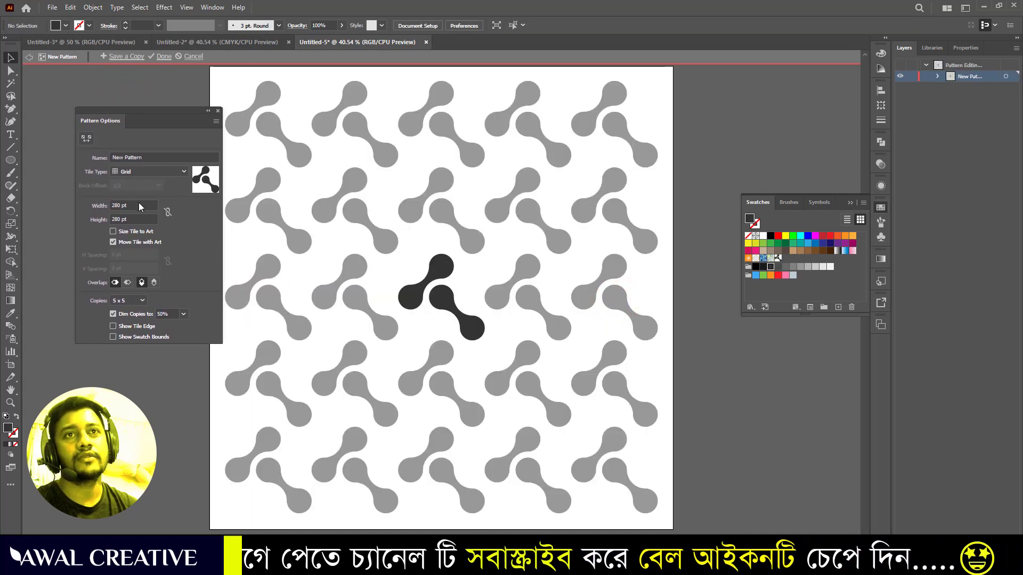
left_click_drag(94, 204, 53, 204)
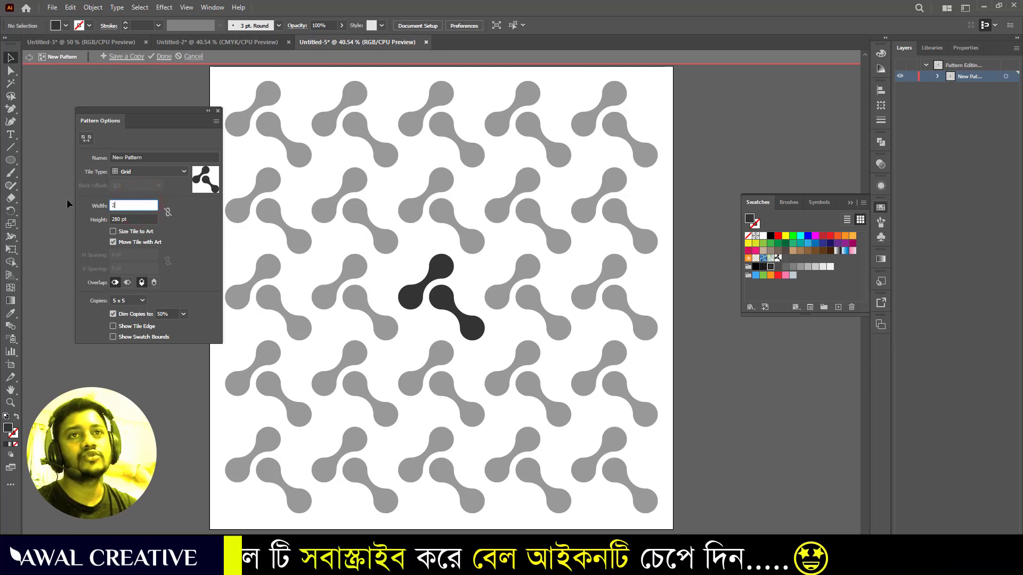
type("00")
left_click_drag(143, 219, 61, 226)
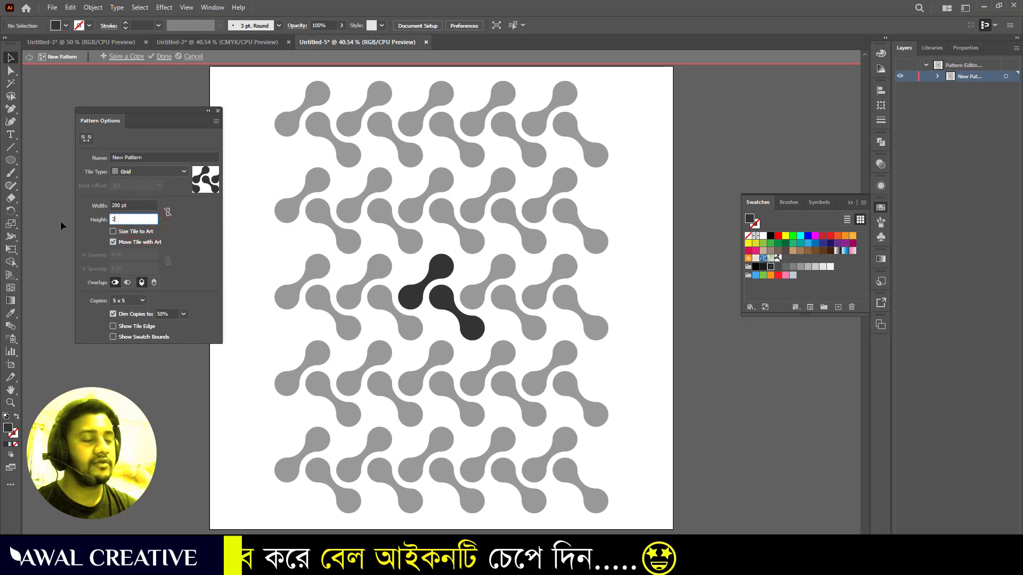
type("00")
left_click(189, 228)
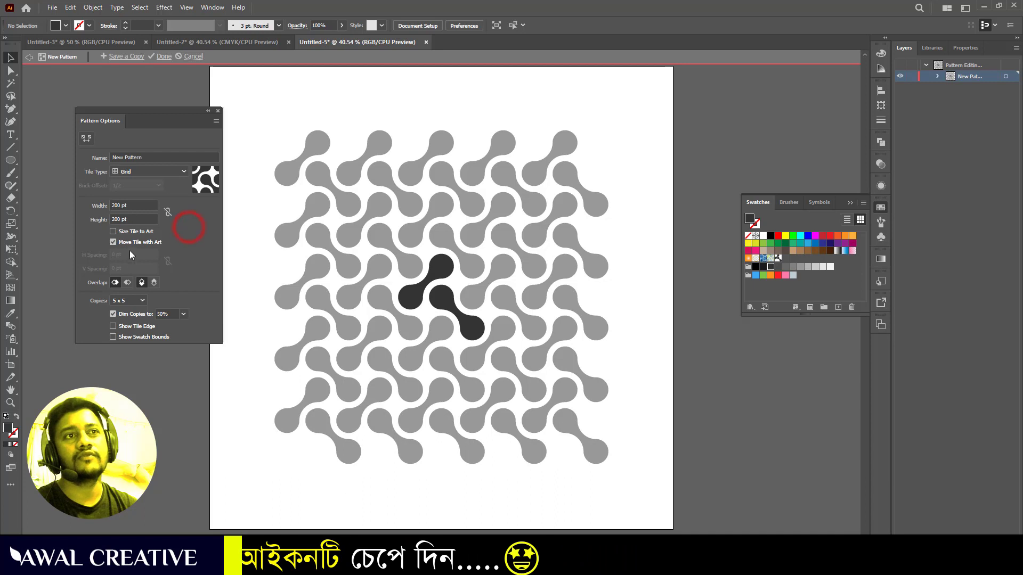
left_click(162, 56)
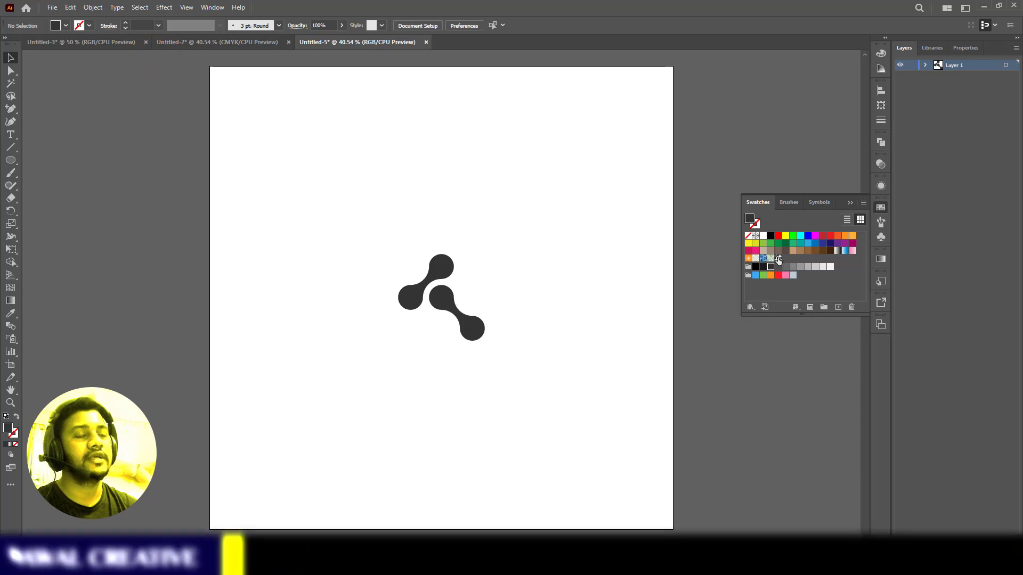
Move the logo to the top-left pasteboard and draw a 1500 pt dumbbell-pattern-filled square over the artboard.
left_click_drag(364, 230, 523, 378)
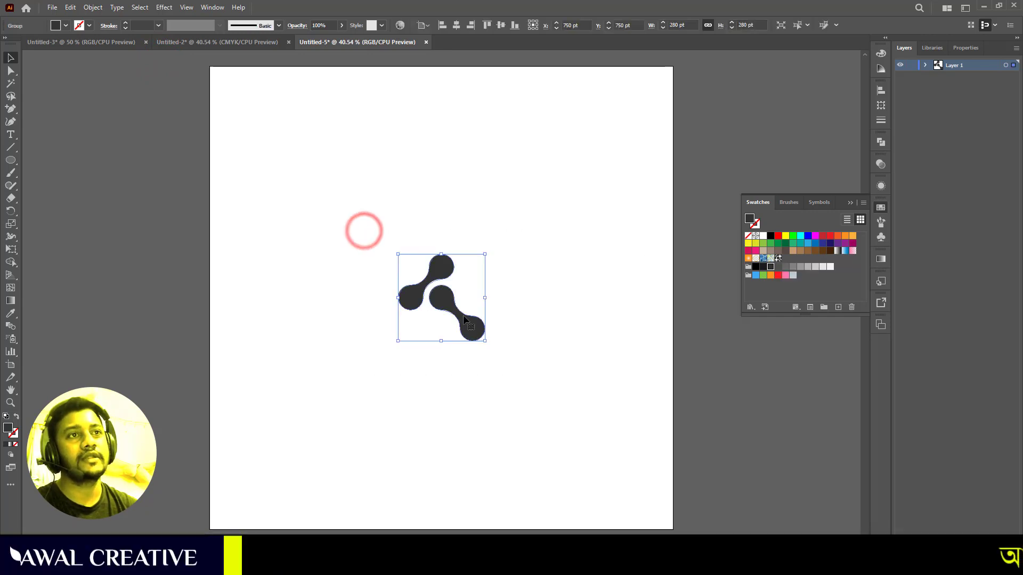
left_click_drag(454, 307, 80, 141)
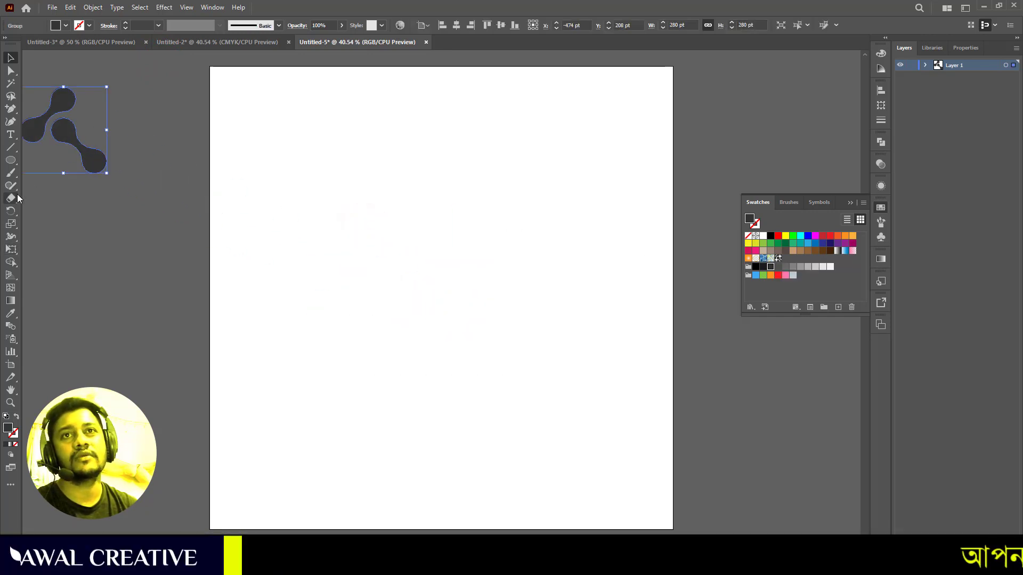
left_click(10, 160)
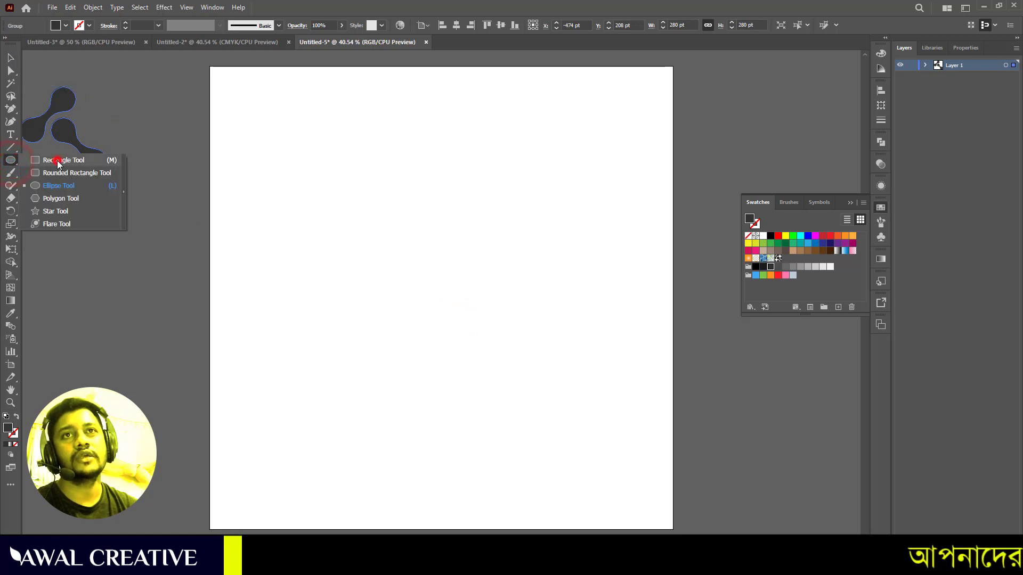
left_click(56, 161)
left_click_drag(211, 66, 672, 529)
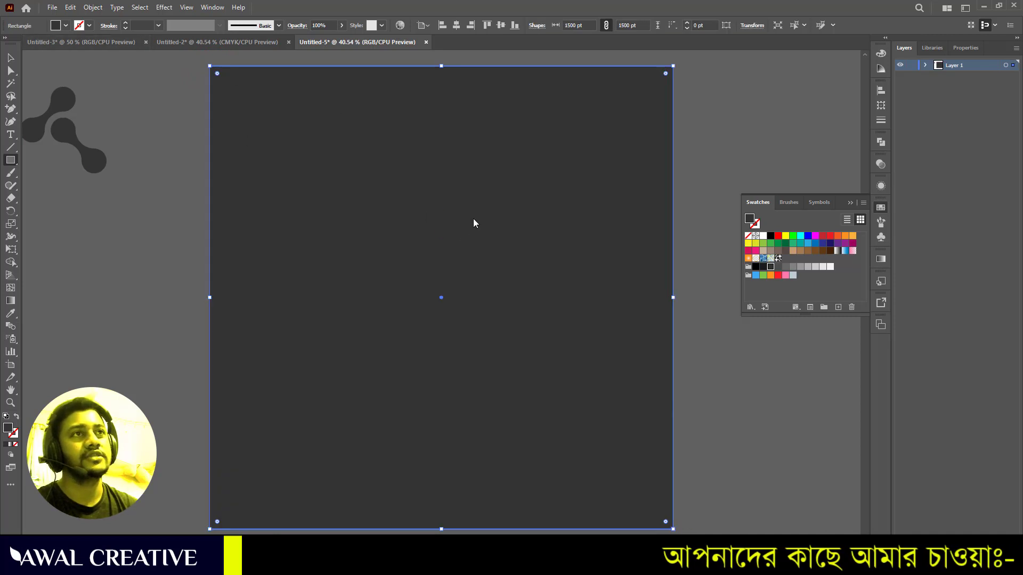
left_click(778, 259)
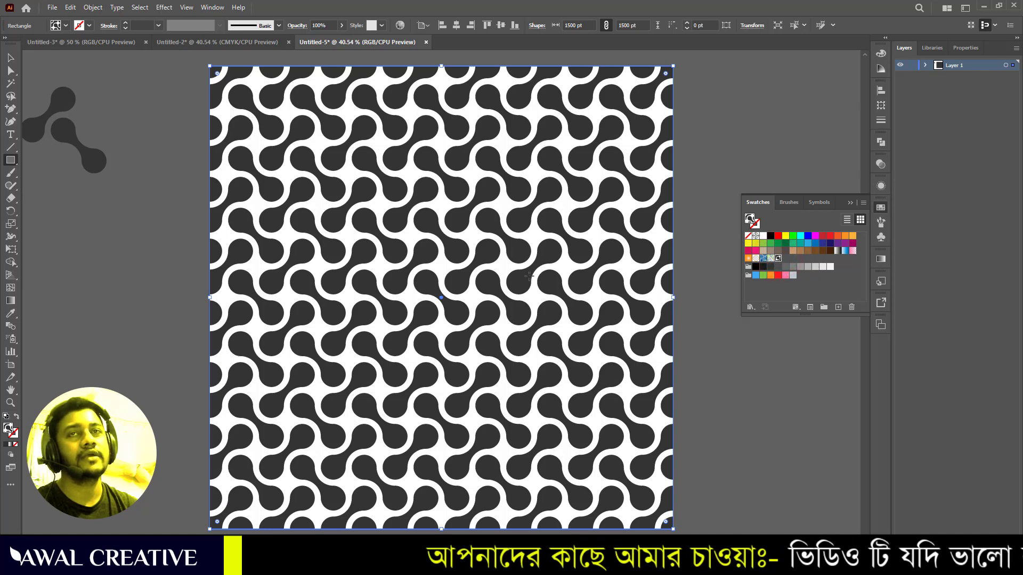
left_click(11, 57)
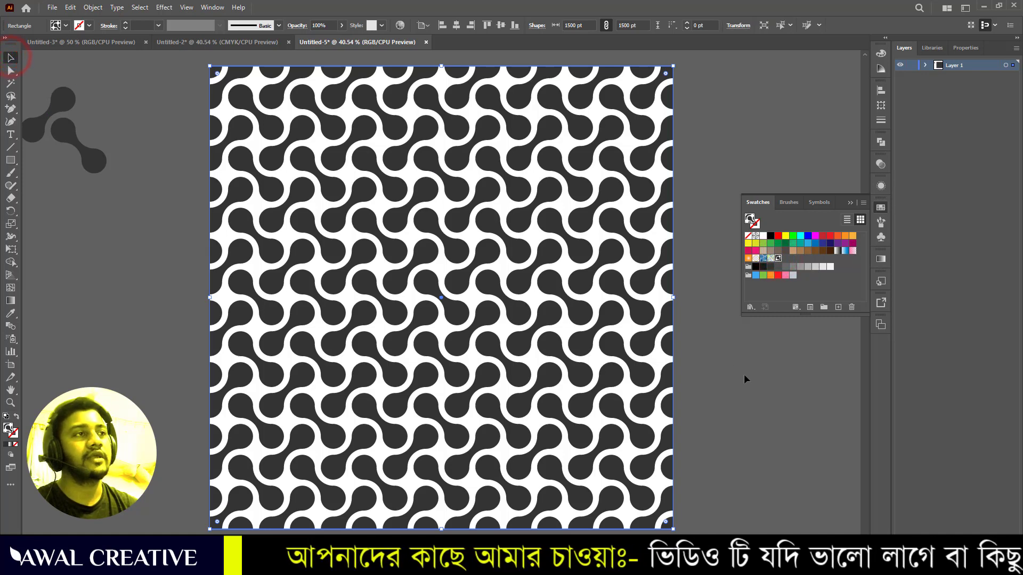
left_click(733, 393)
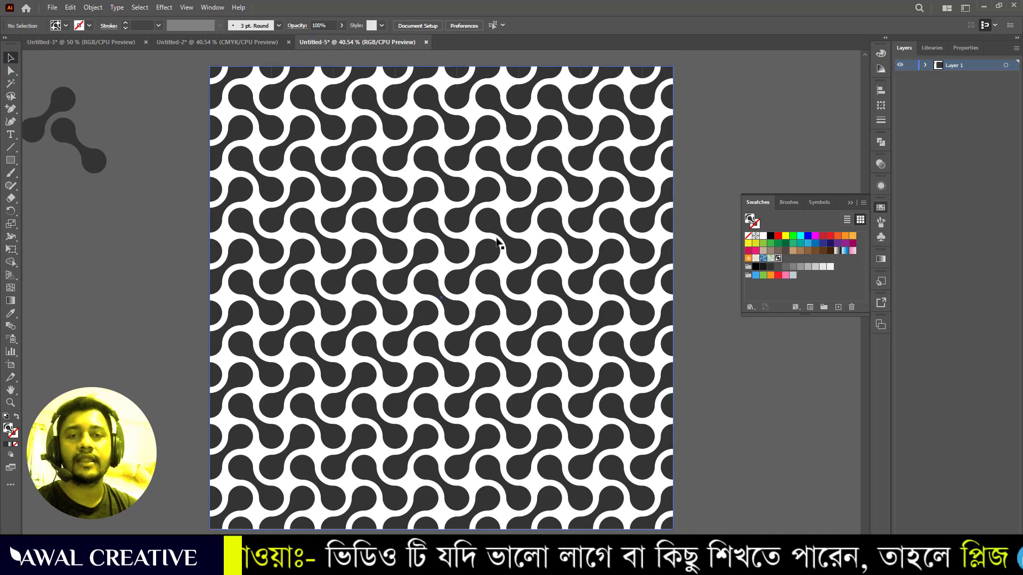
Edit the dumbbell pattern swatch, recolour its tile art red, and finish pattern editing.
double_click(777, 259)
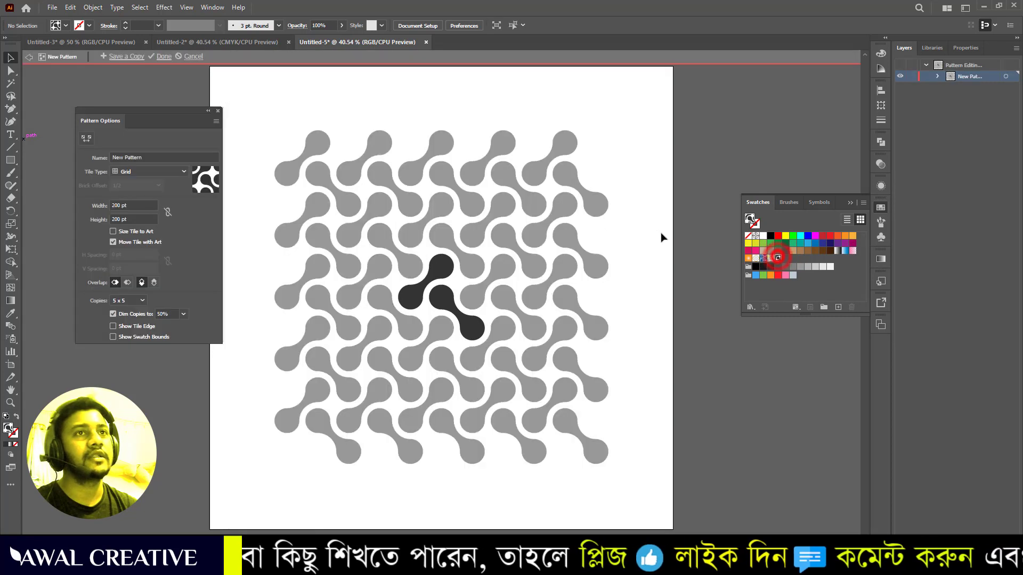
left_click(393, 237)
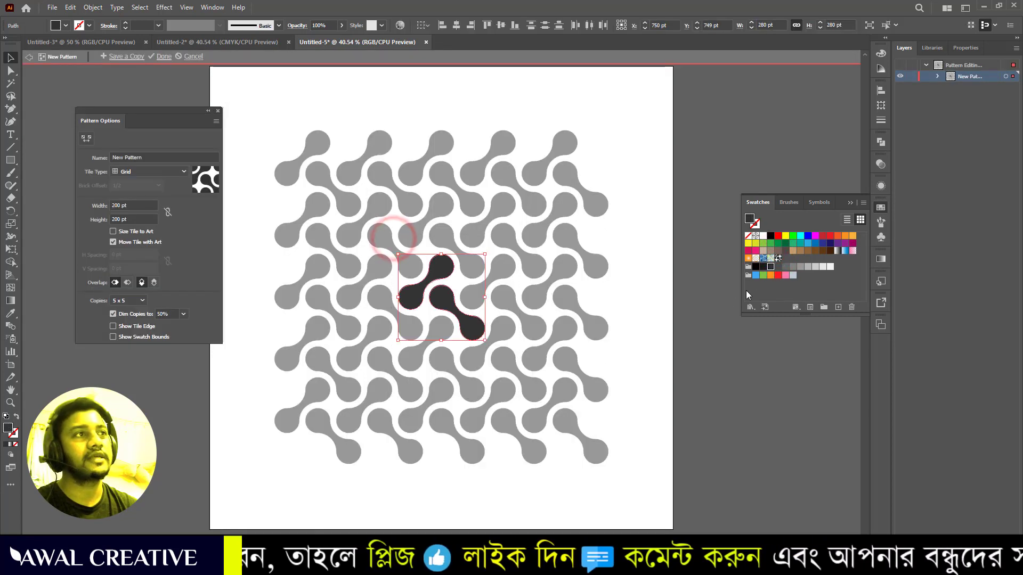
left_click(778, 236)
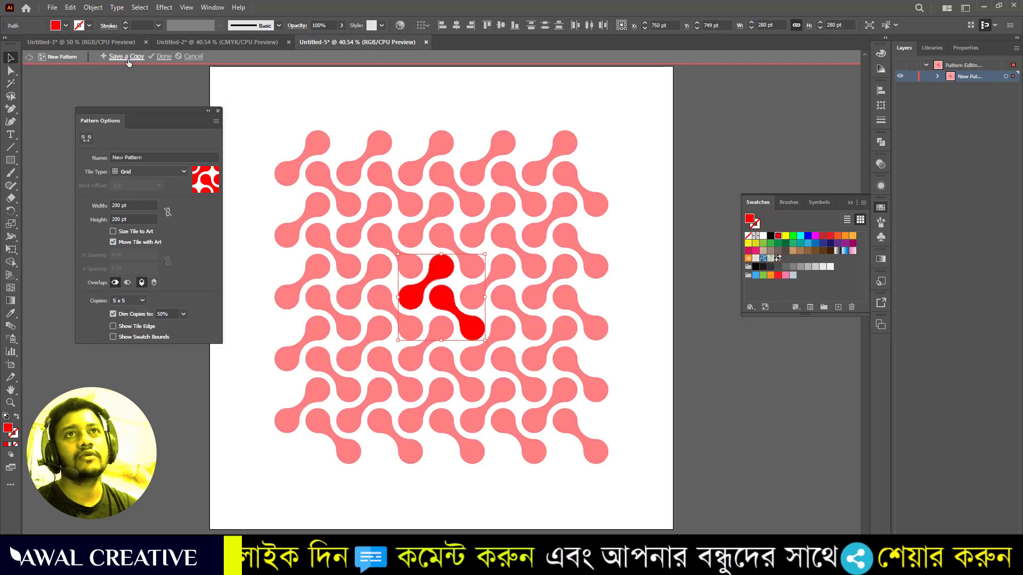
left_click(164, 57)
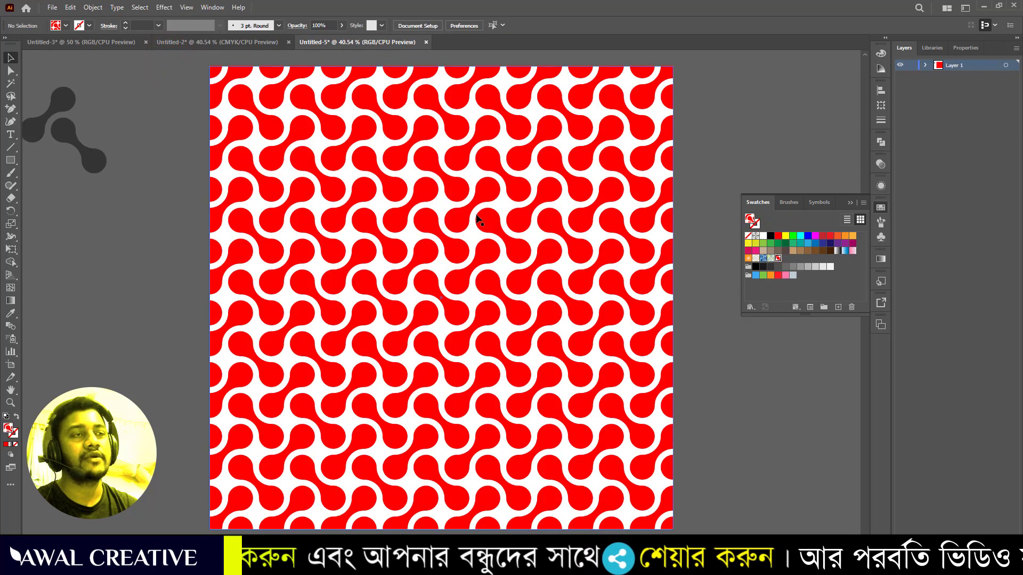
Switch between the open documents, then open and dismiss the New Document dialog.
left_click(173, 41)
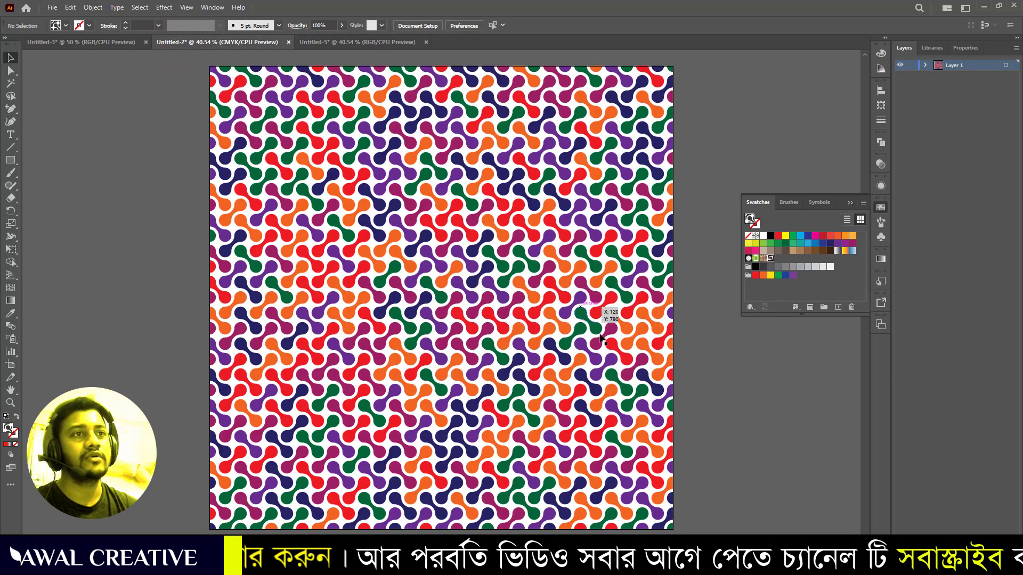
left_click(124, 43)
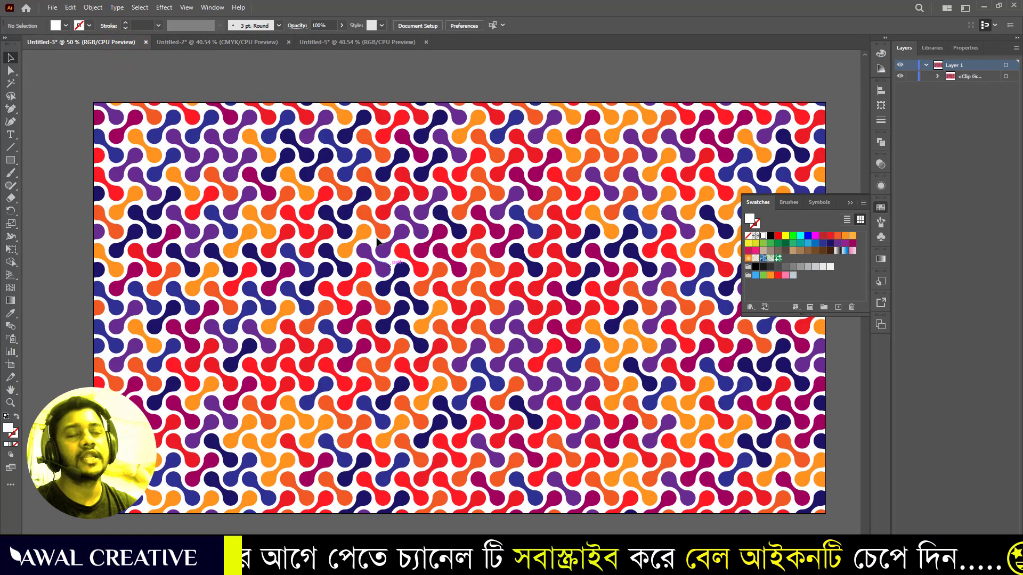
left_click(52, 7)
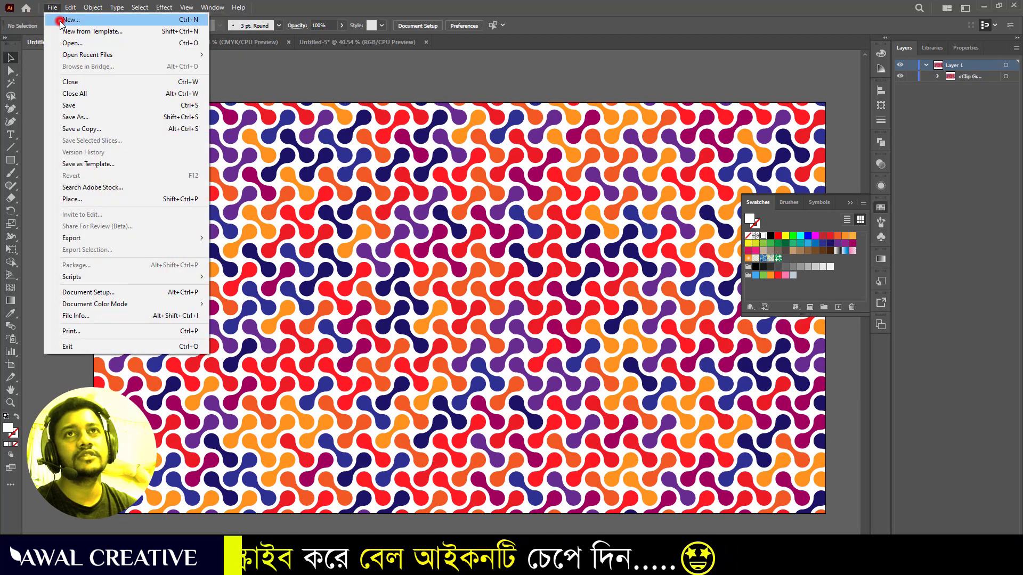
left_click(59, 16)
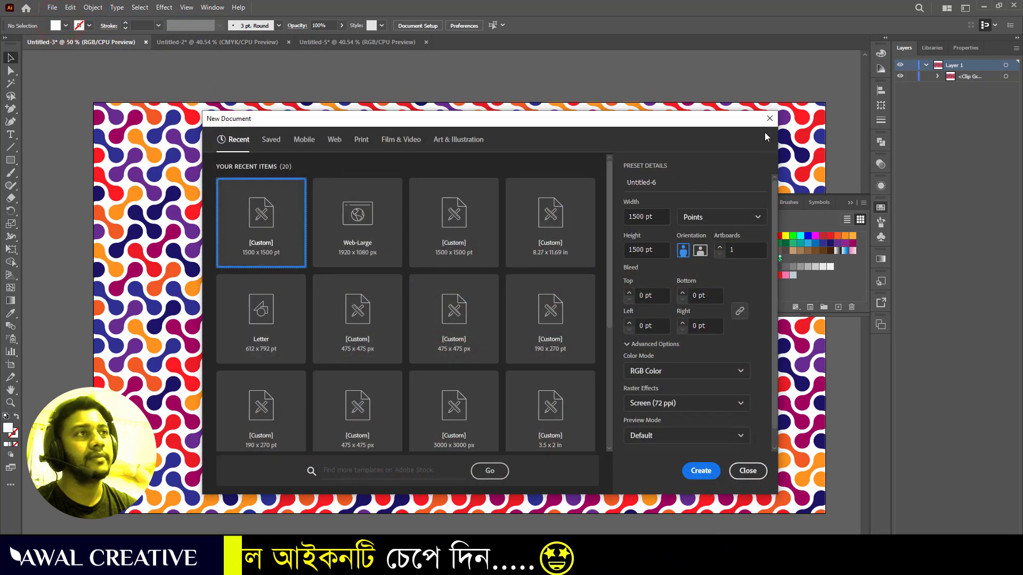
left_click(769, 120)
Delete the red-patterned square from the Untitled-5 artboard.
left_click(331, 42)
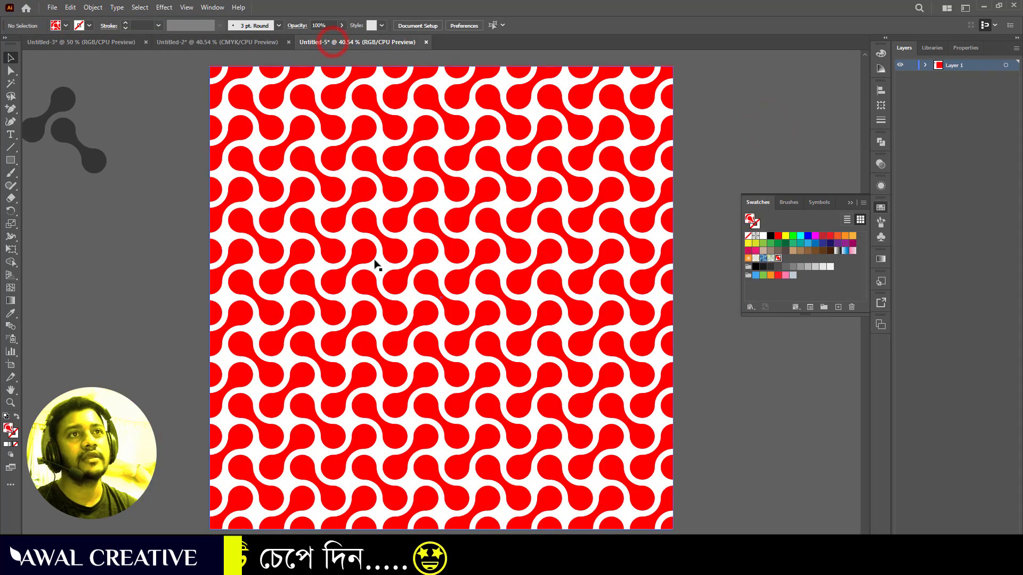
left_click(350, 246)
key("Delete")
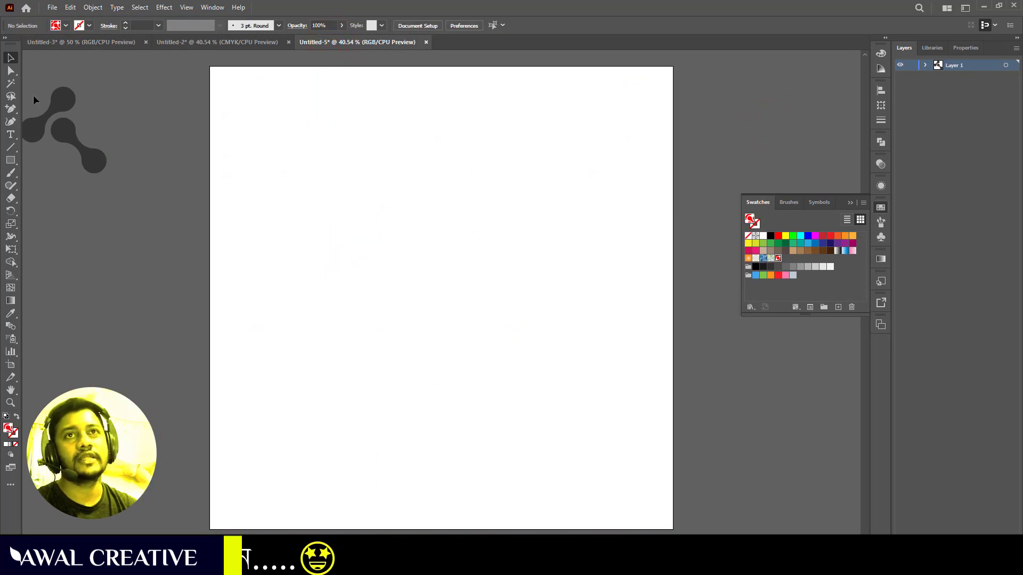
Drag the dumbbell logo onto the artboard and centre it horizontally and vertically.
left_click_drag(114, 160, 73, 137)
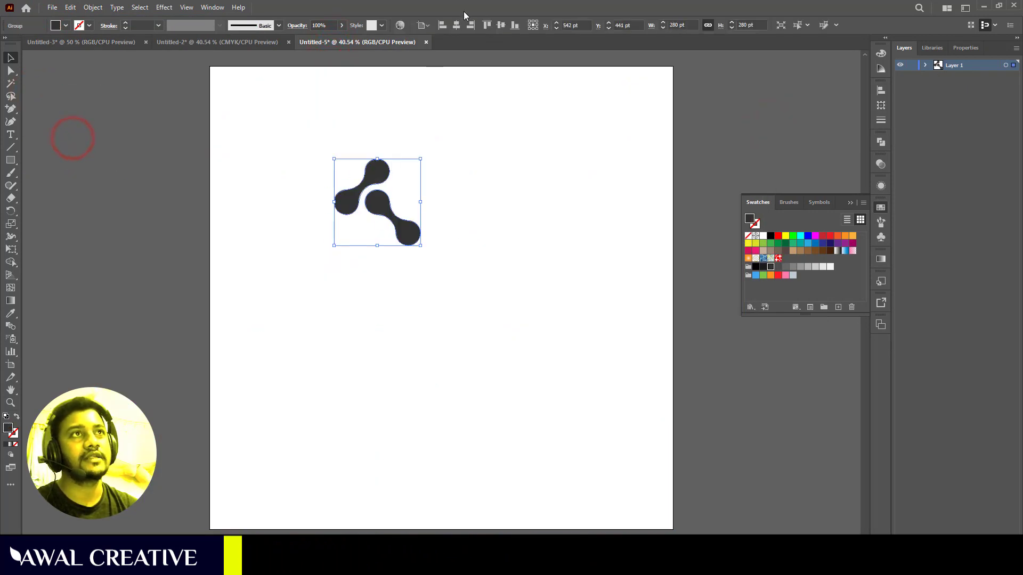
left_click(456, 25)
left_click(500, 25)
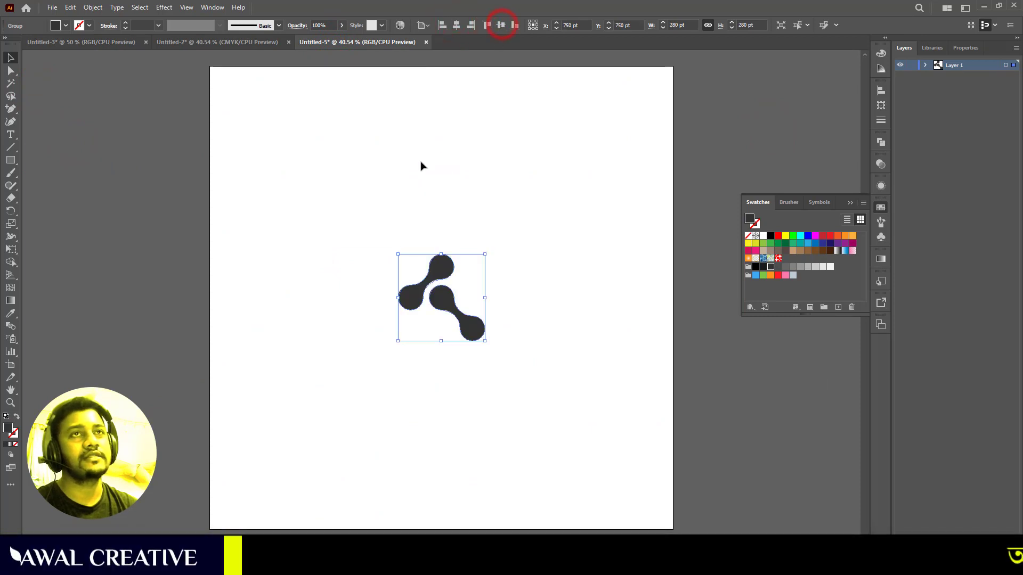
Halve the logo width to 140 pt in Transform and align it to the artboard's top-left.
left_click(212, 7)
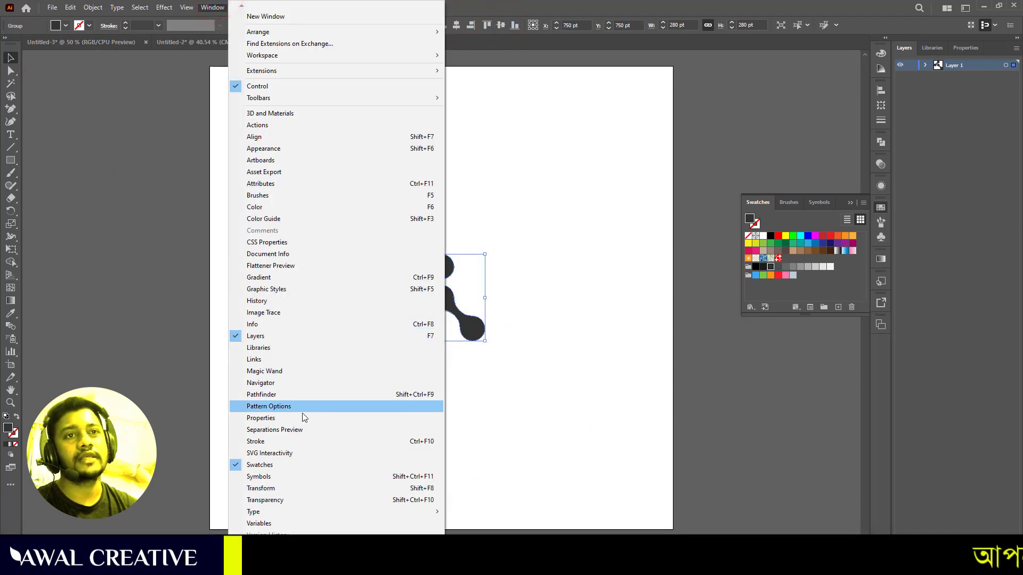
left_click(290, 488)
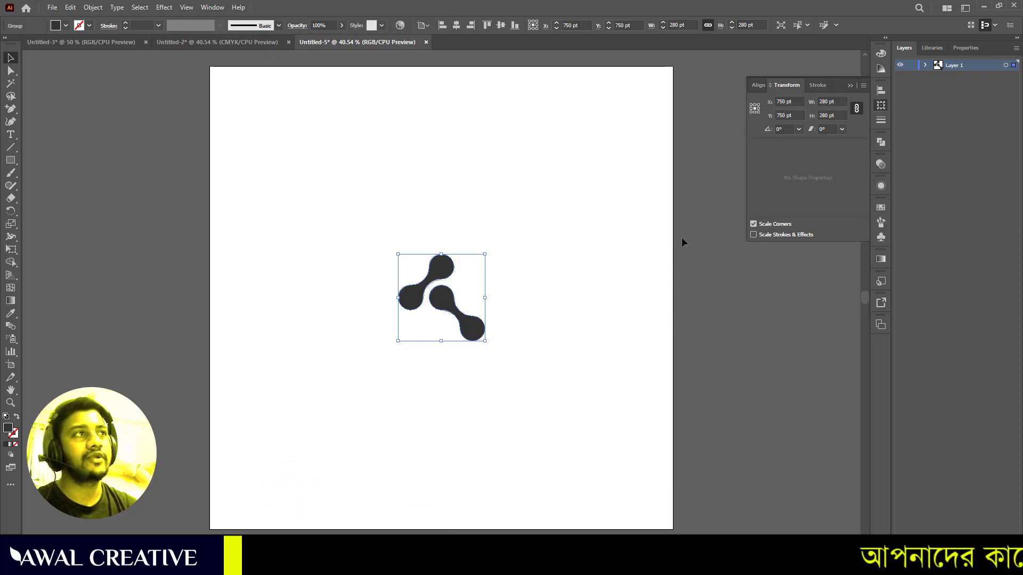
left_click(840, 101)
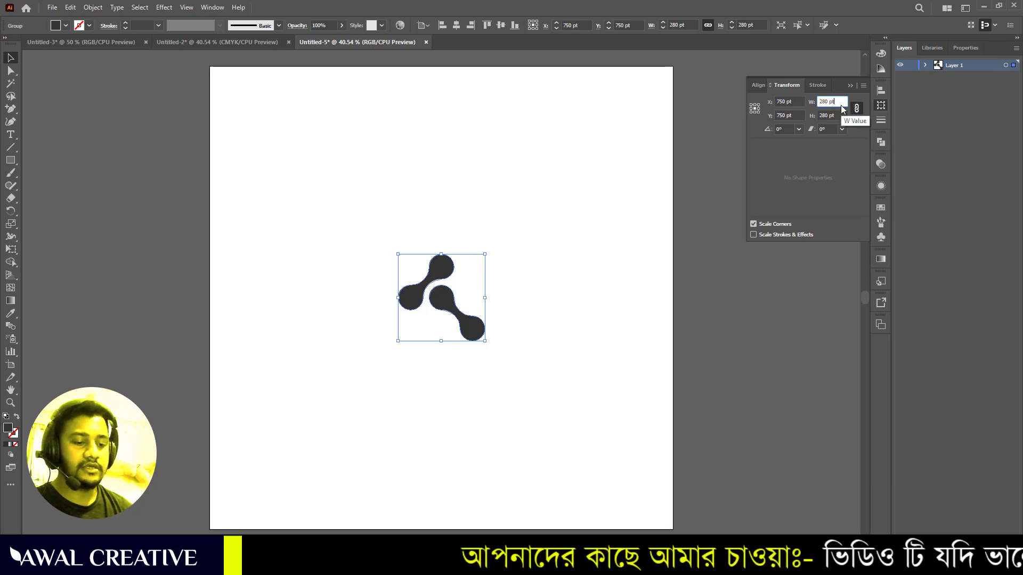
type("/2")
key("Return")
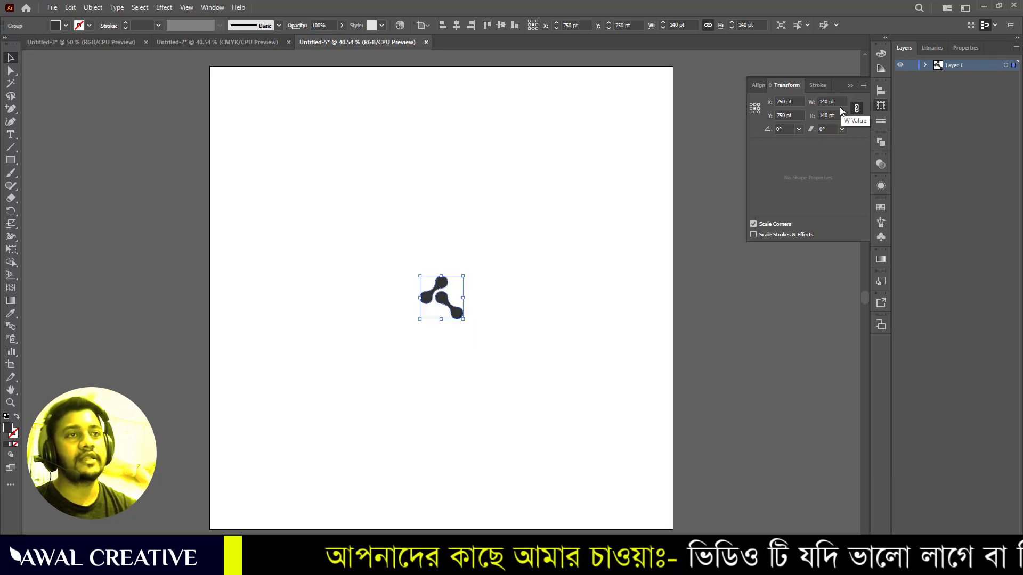
left_click(441, 27)
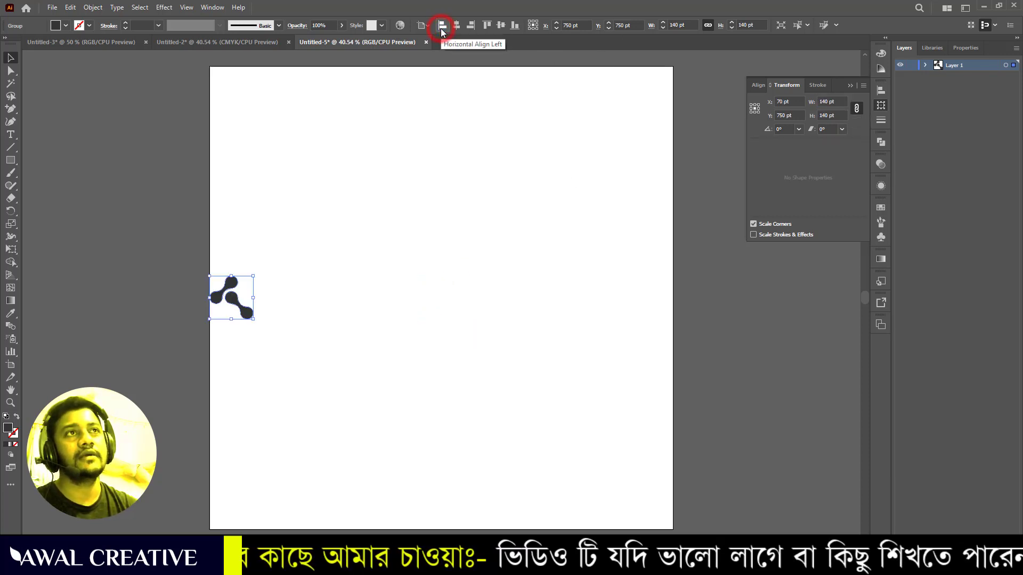
left_click(486, 25)
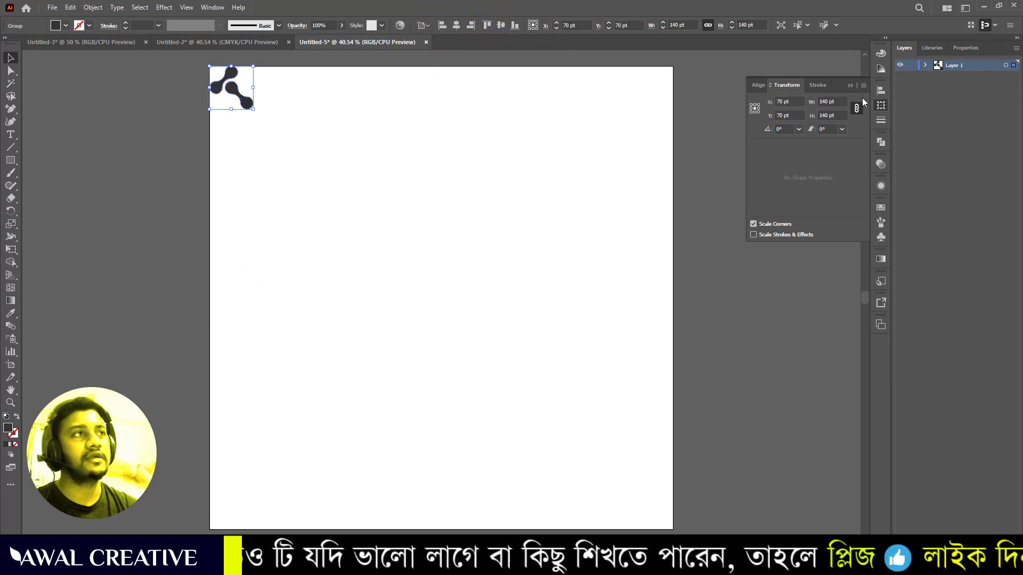
left_click(850, 86)
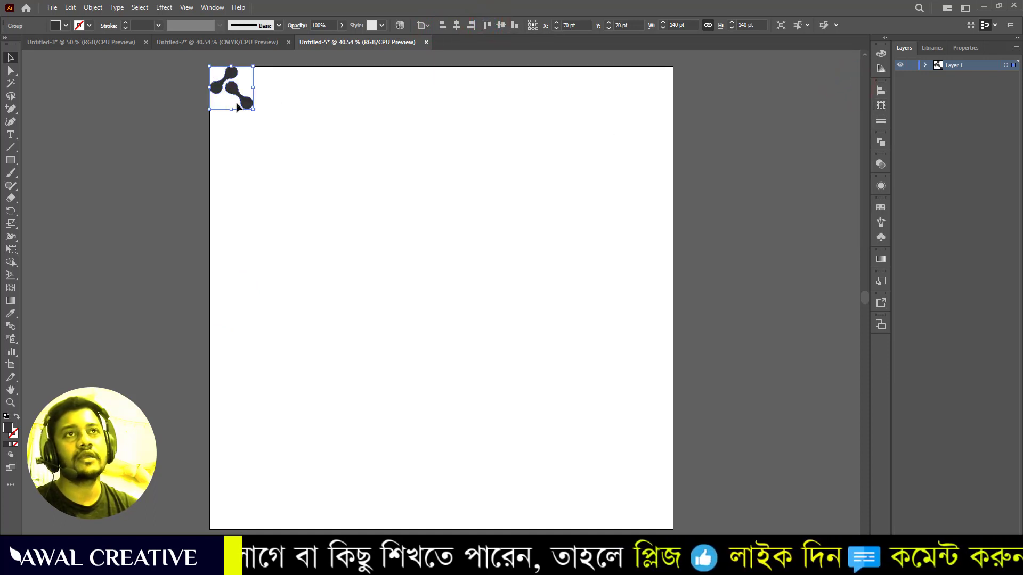
Add a Transform effect moving 100 pt horizontally with 15 copies of the logo.
left_click(164, 7)
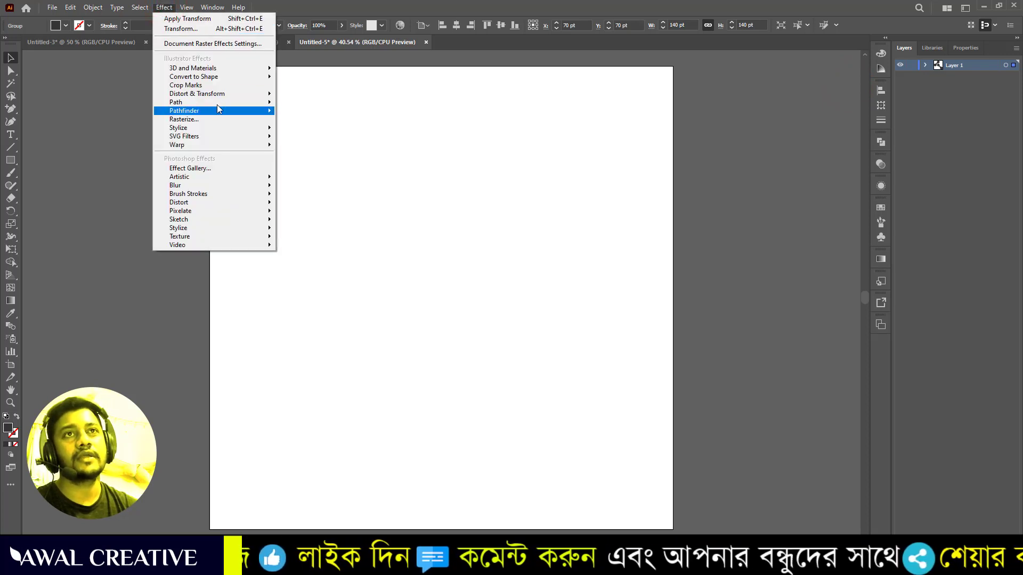
mouse_move(197, 94)
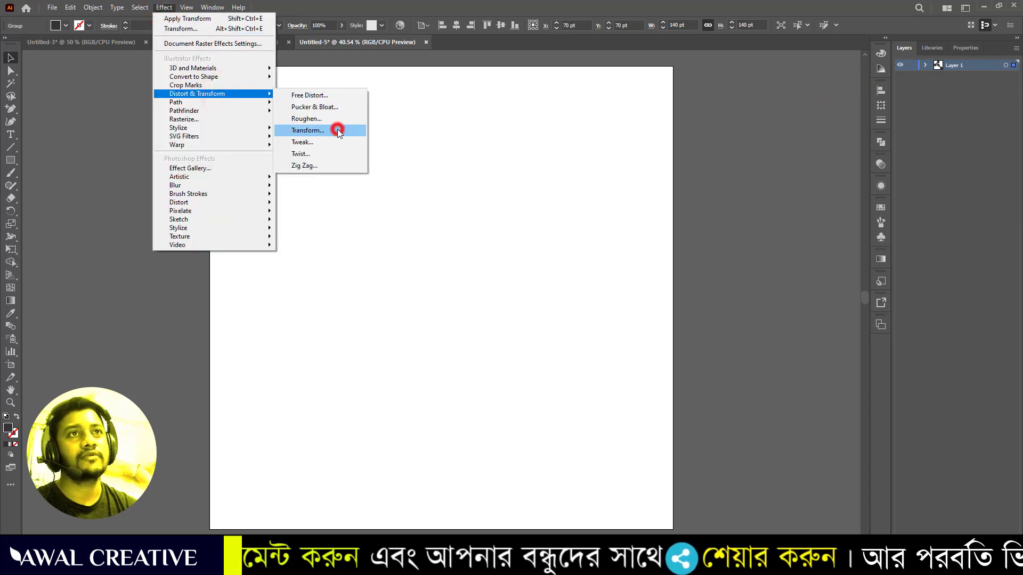
left_click(337, 129)
left_click_drag(528, 208, 607, 219)
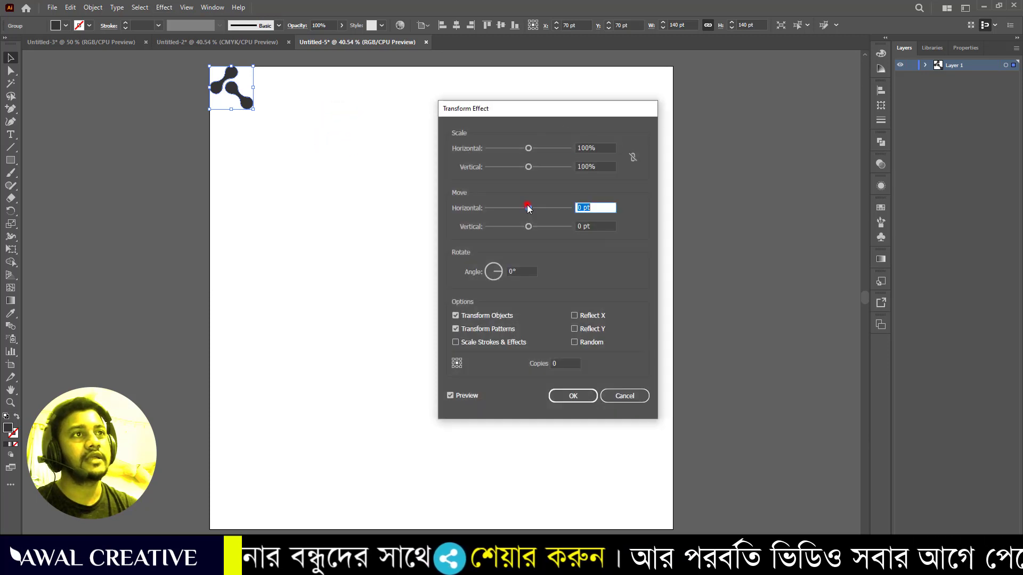
left_click(562, 363)
key("Up")
key("Up")
key("Up")
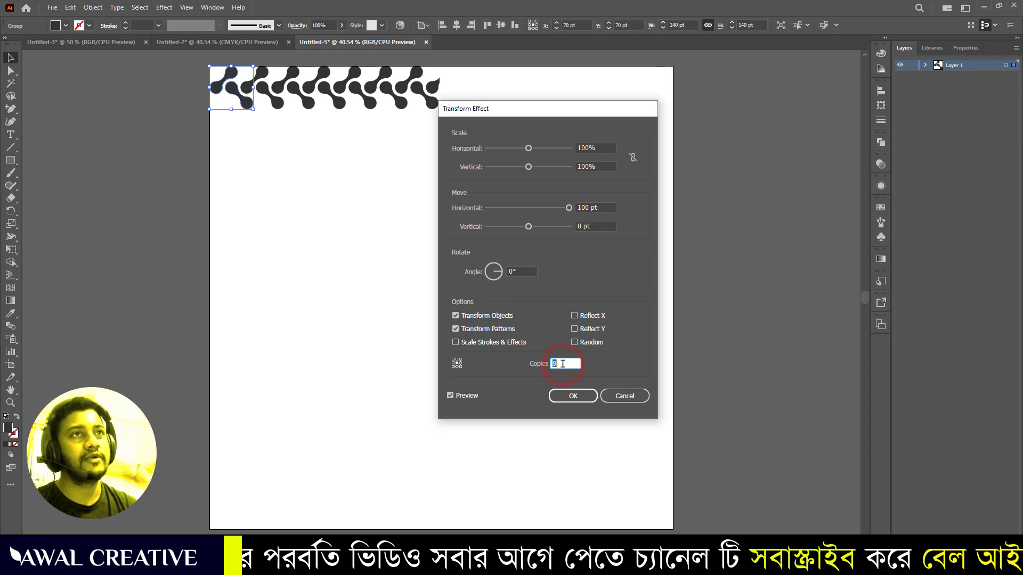
key("Up")
key("Up")
key("Up")
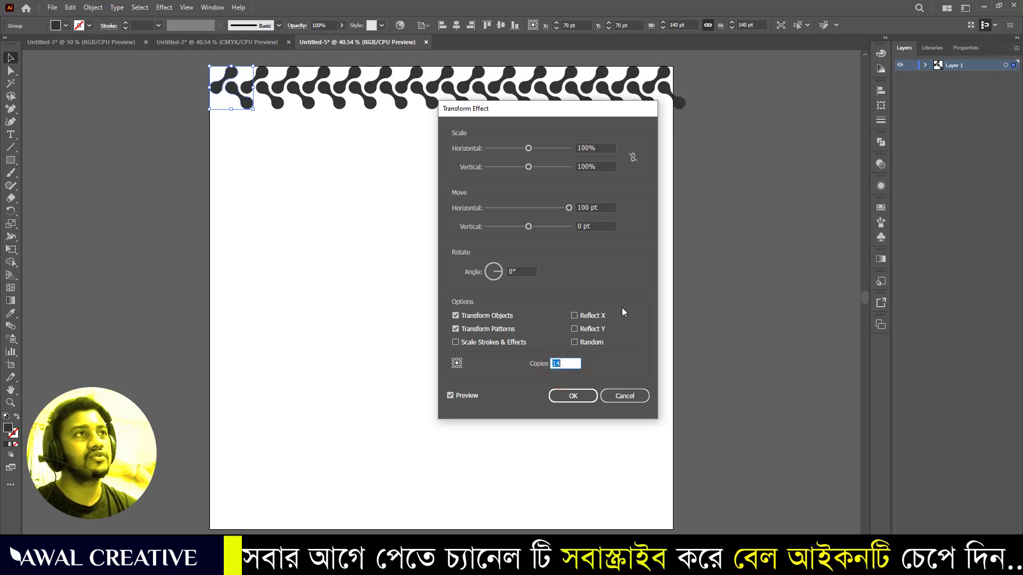
key("Up")
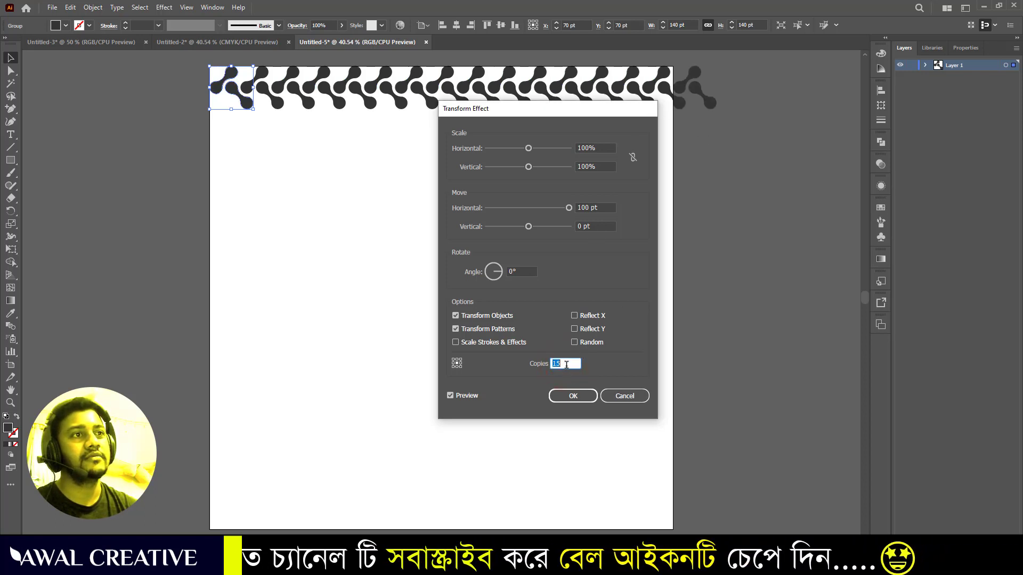
left_click(583, 398)
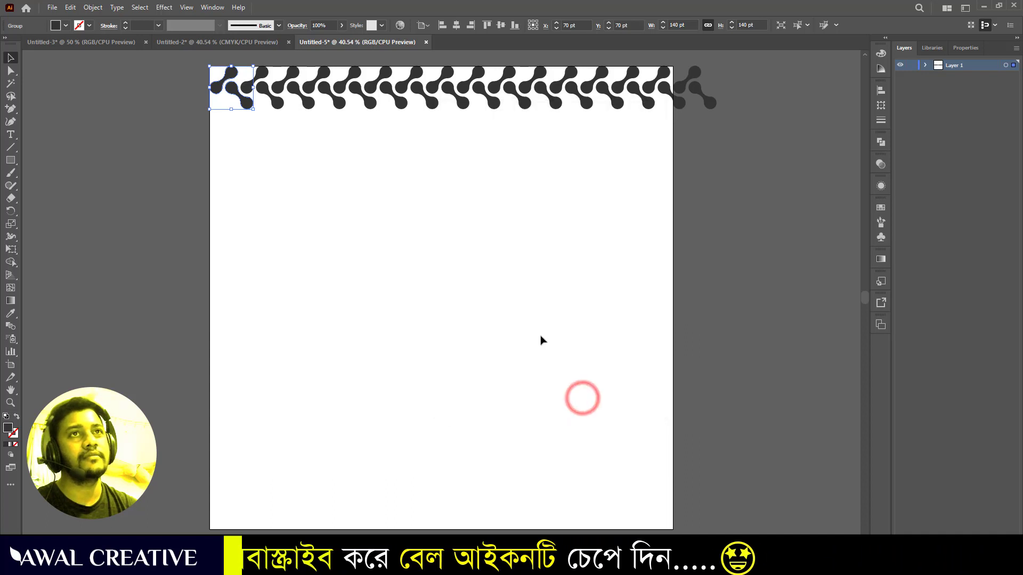
Apply a second Transform effect moving 100 pt vertically with 15 copies.
left_click(164, 7)
mouse_move(197, 93)
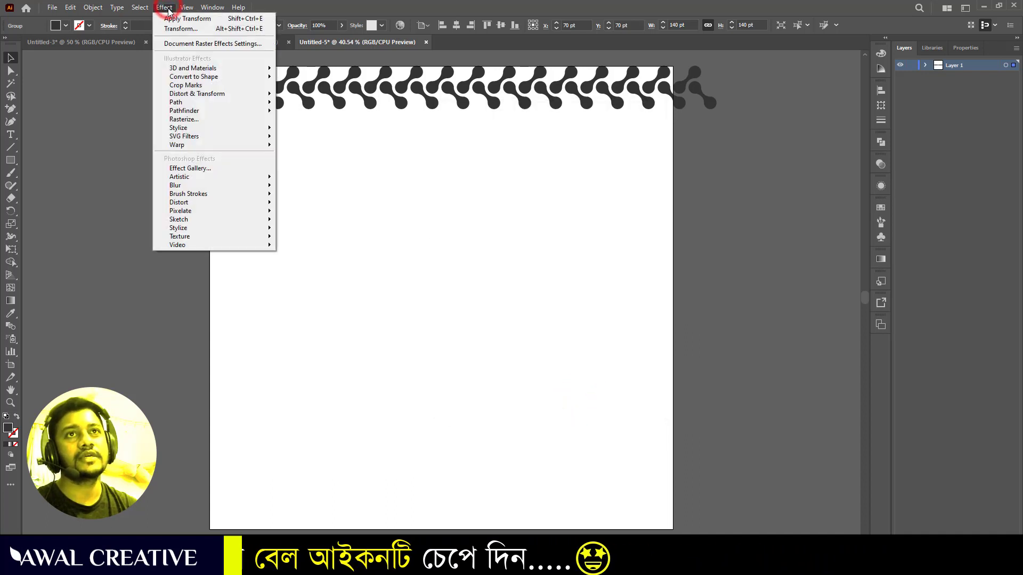
left_click(220, 94)
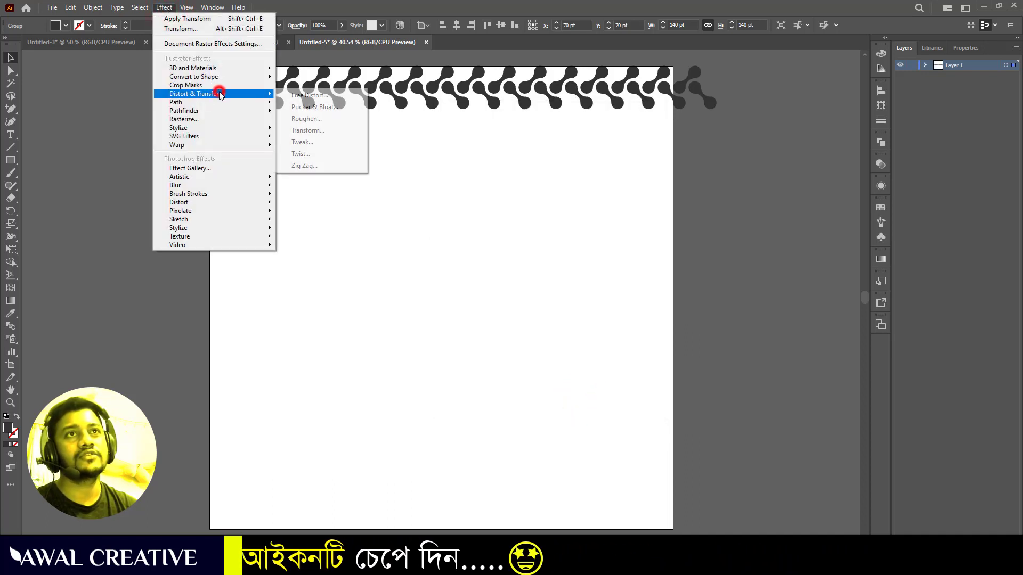
left_click(337, 130)
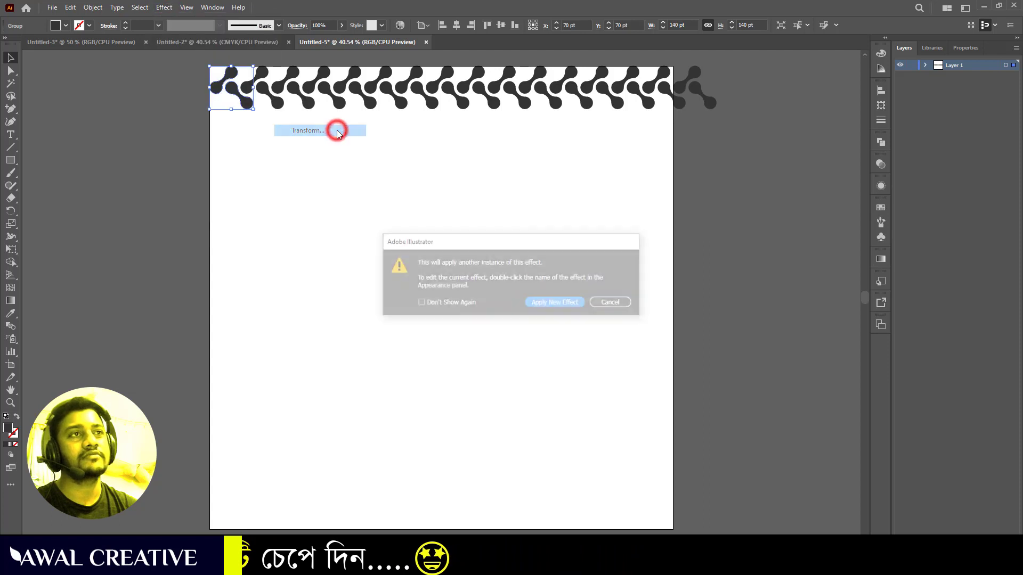
left_click(552, 303)
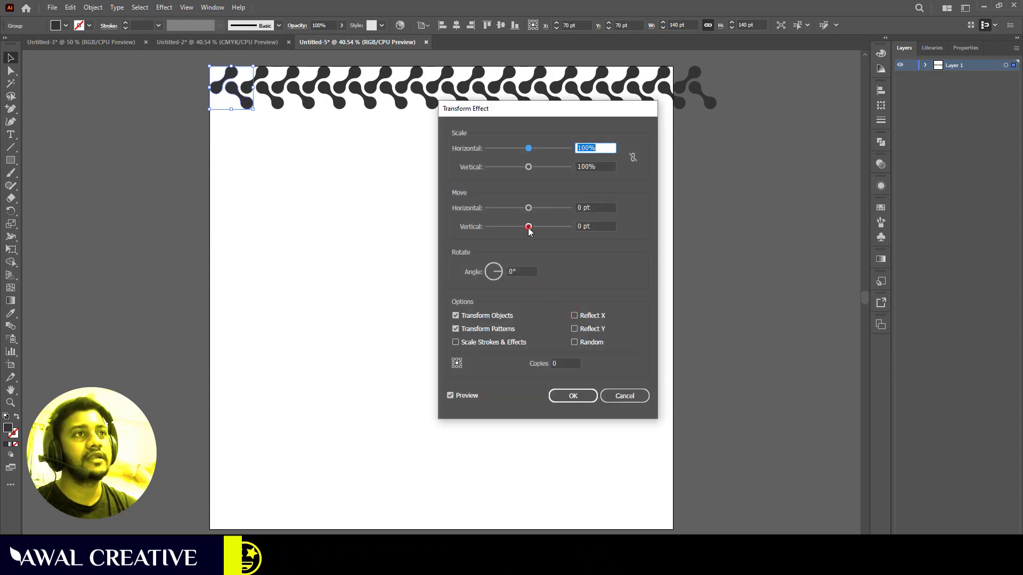
left_click_drag(528, 227, 568, 226)
left_click(567, 363)
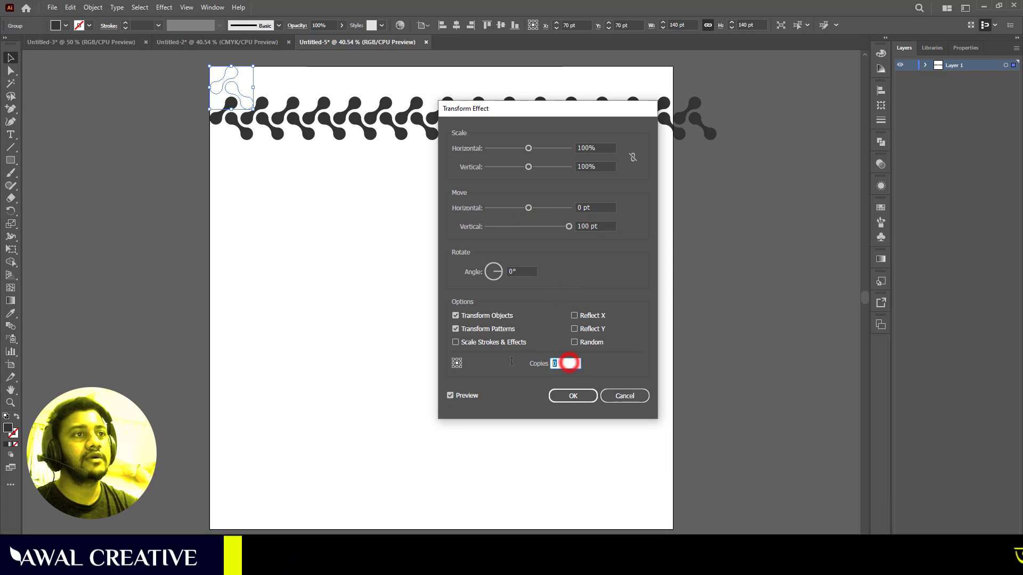
type("15")
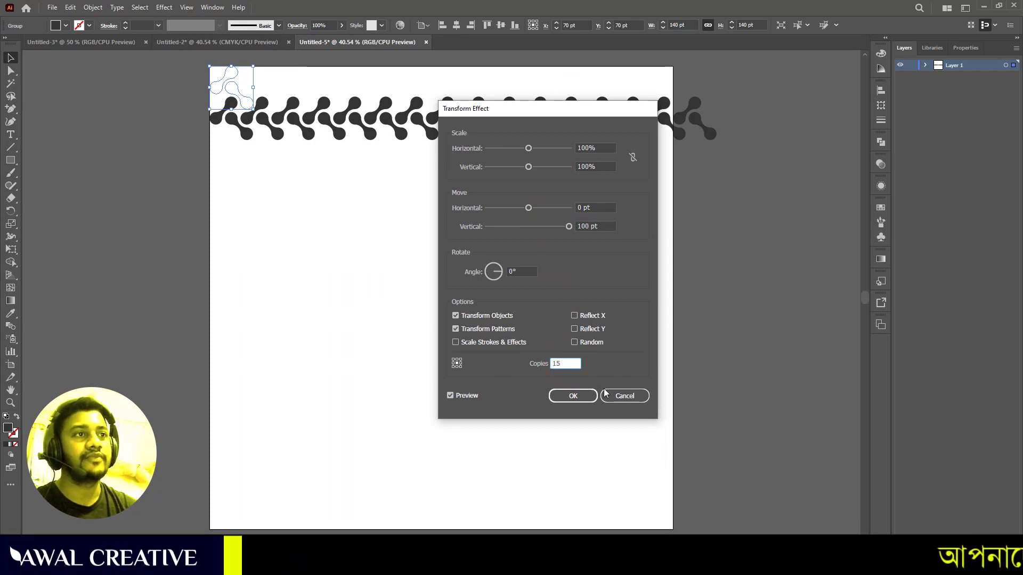
left_click(579, 395)
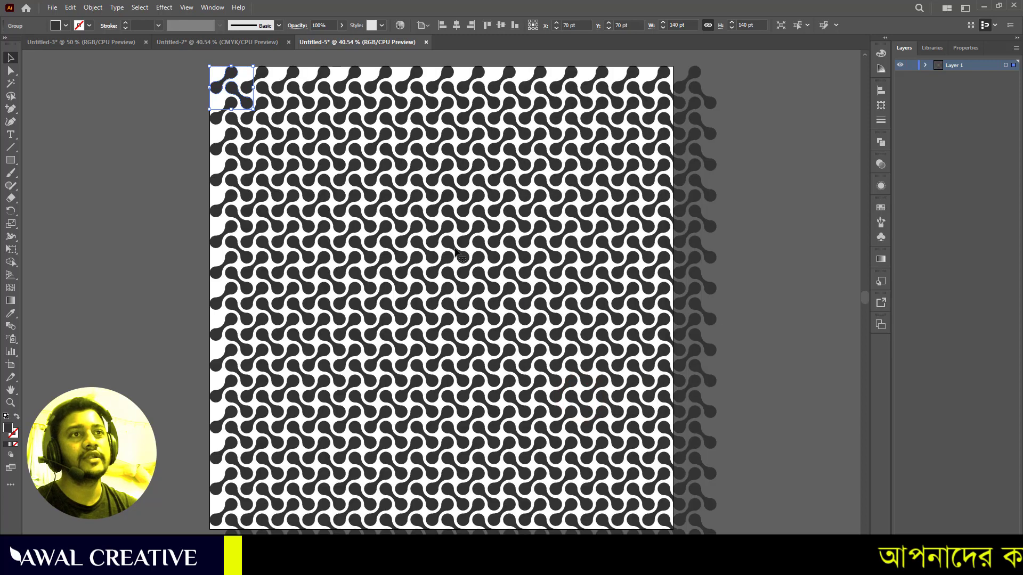
Select the repeated logo and use Object > Expand Appearance to make real shapes.
left_click(93, 7)
left_click(344, 122)
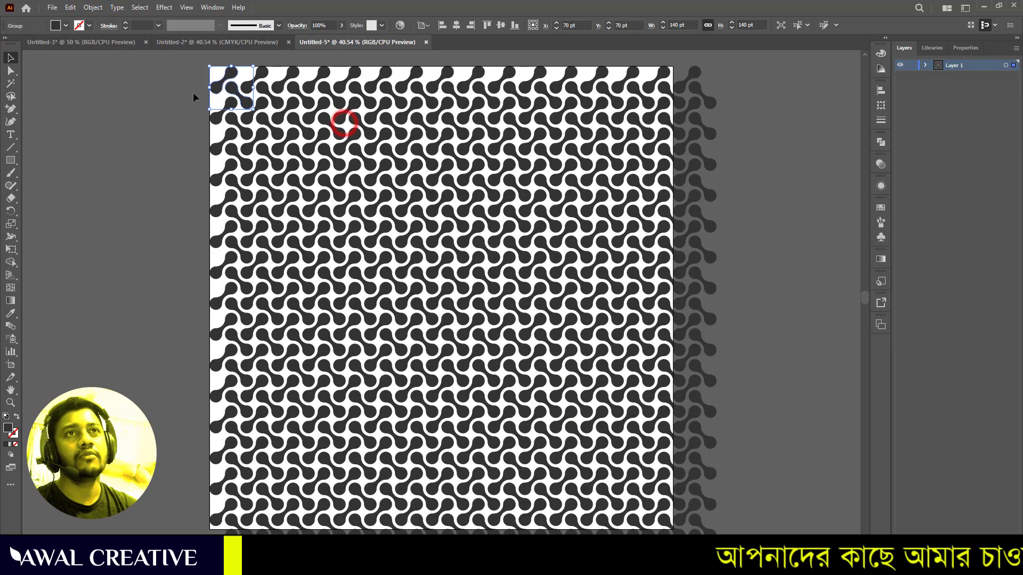
left_click_drag(177, 57, 481, 316)
left_click(92, 8)
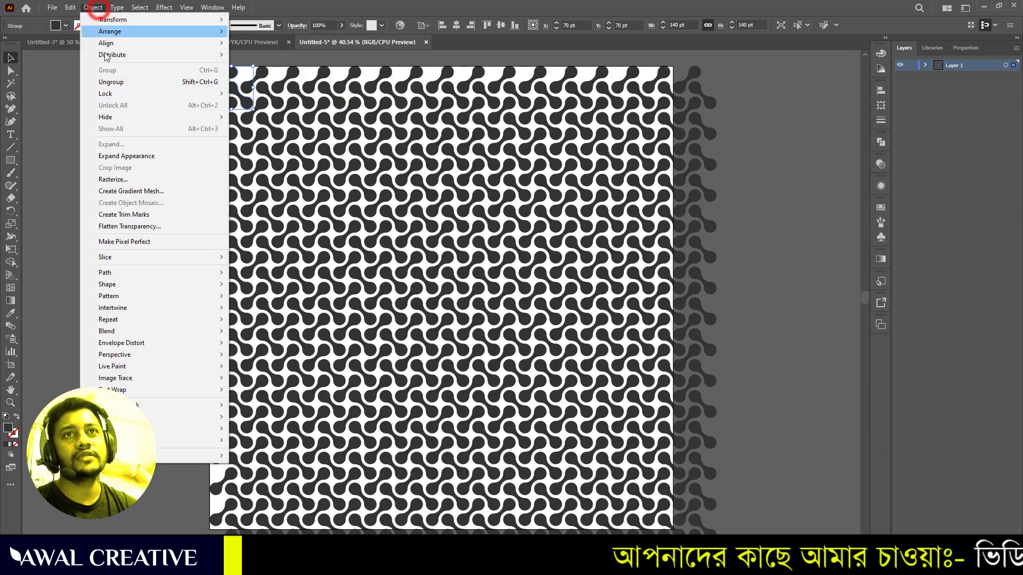
left_click(126, 156)
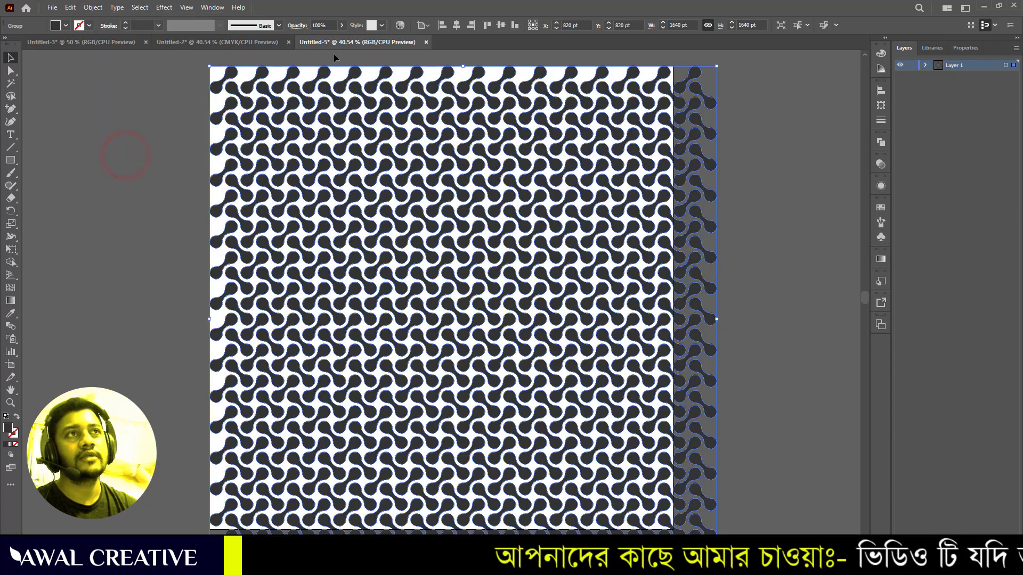
Centre the expanded pattern horizontally and vertically on the artboard.
left_click(457, 25)
left_click(500, 25)
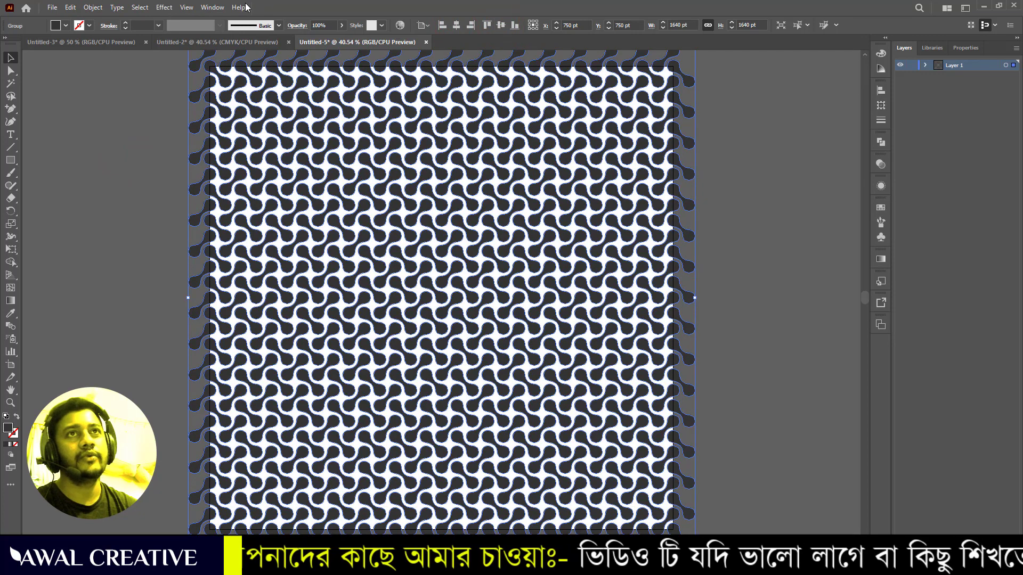
left_click(212, 8)
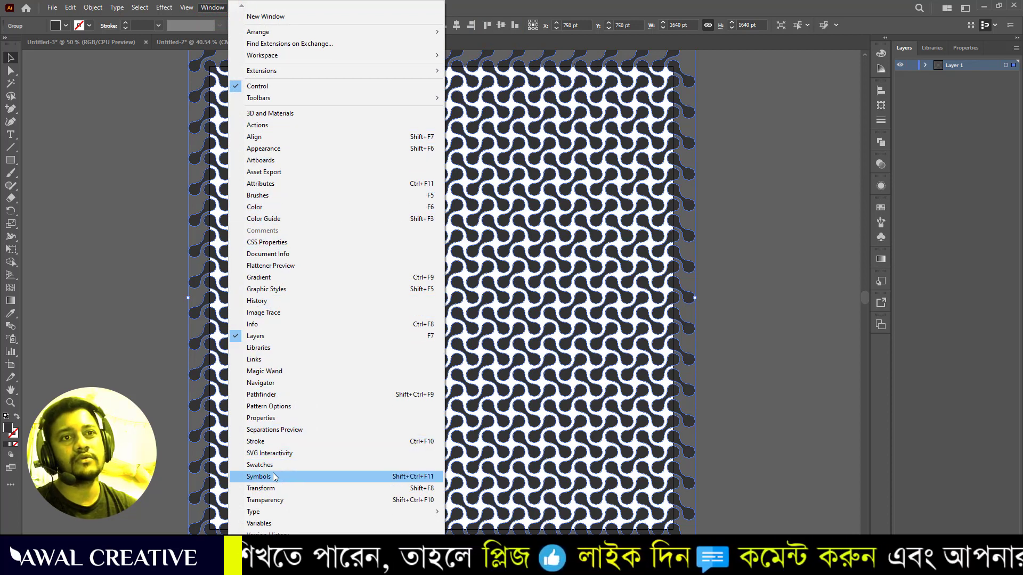
Fill the pattern red in the Swatches panel and also select pink, navy, magenta and another swatch.
left_click(290, 466)
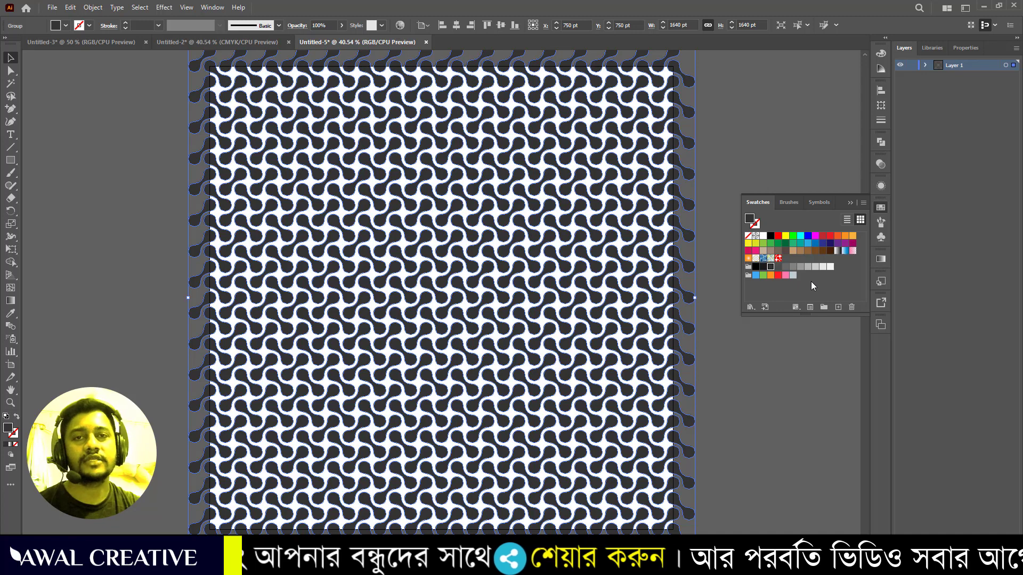
left_click(779, 274)
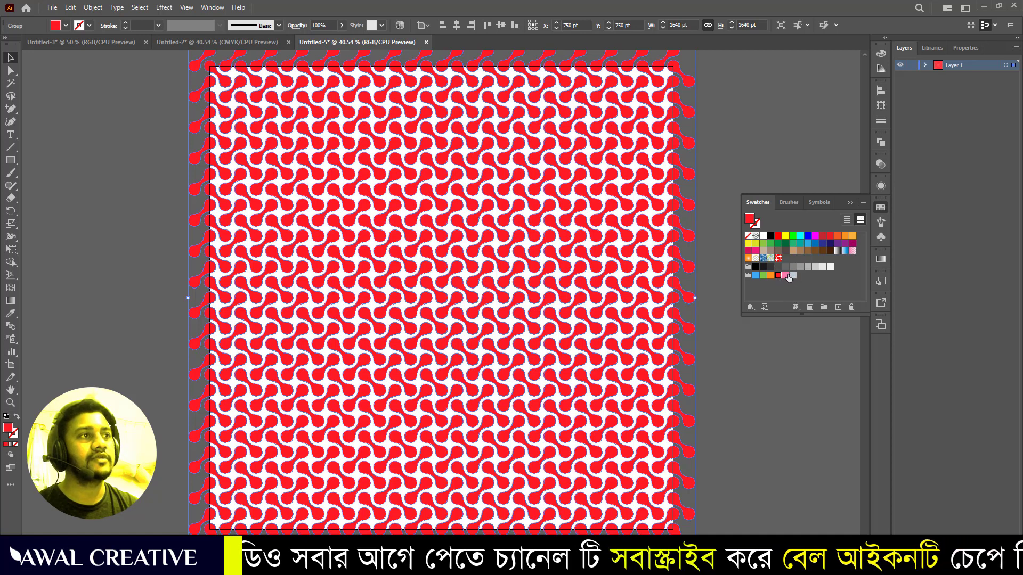
left_click(785, 276)
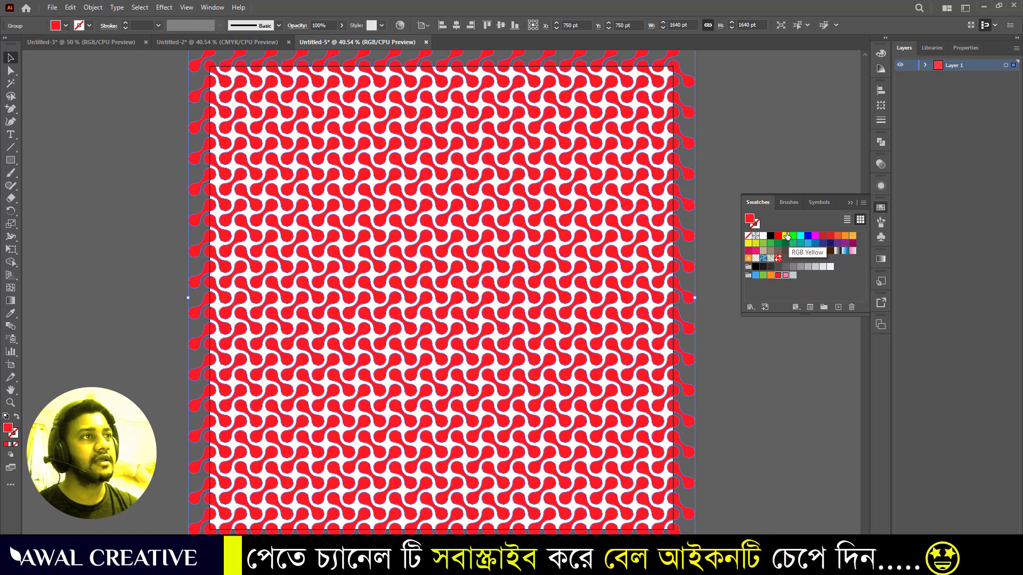
left_click(830, 242)
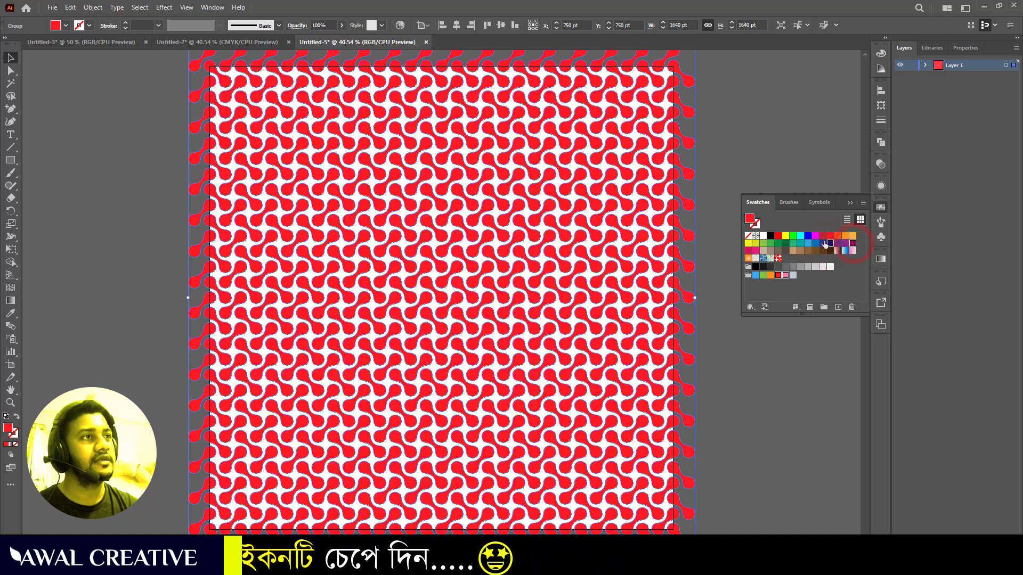
left_click(758, 245)
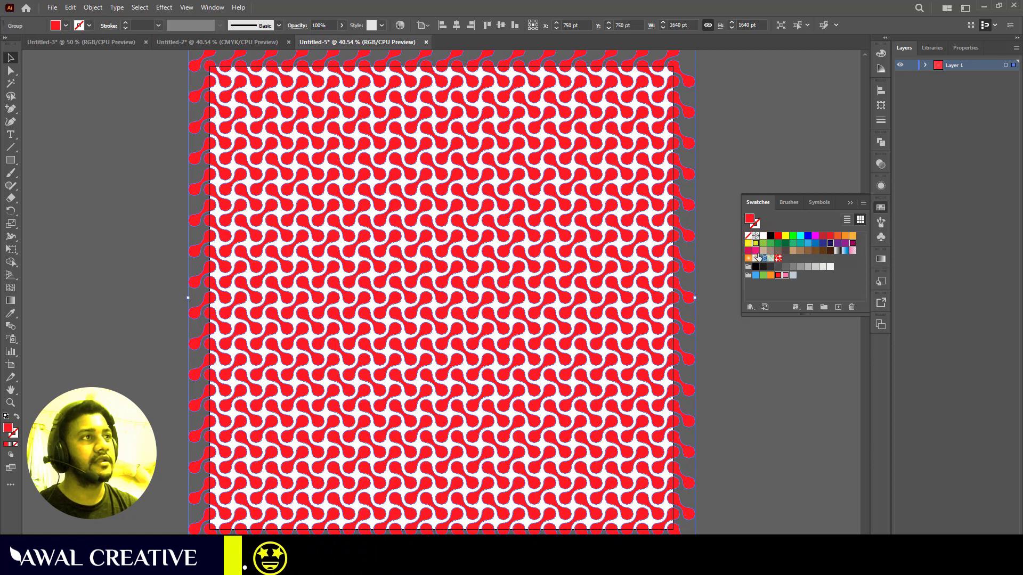
left_click(814, 236)
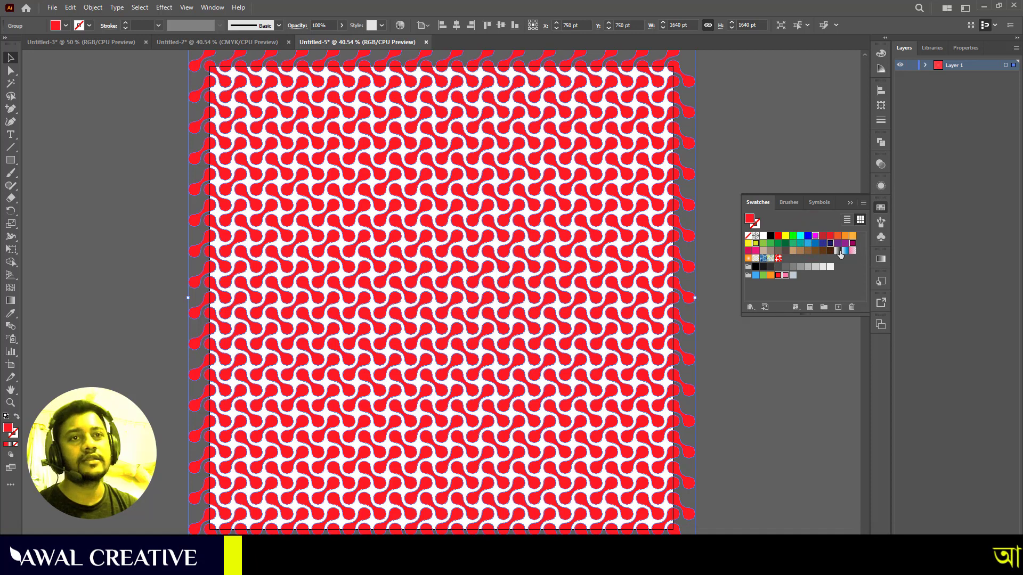
left_click(51, 8)
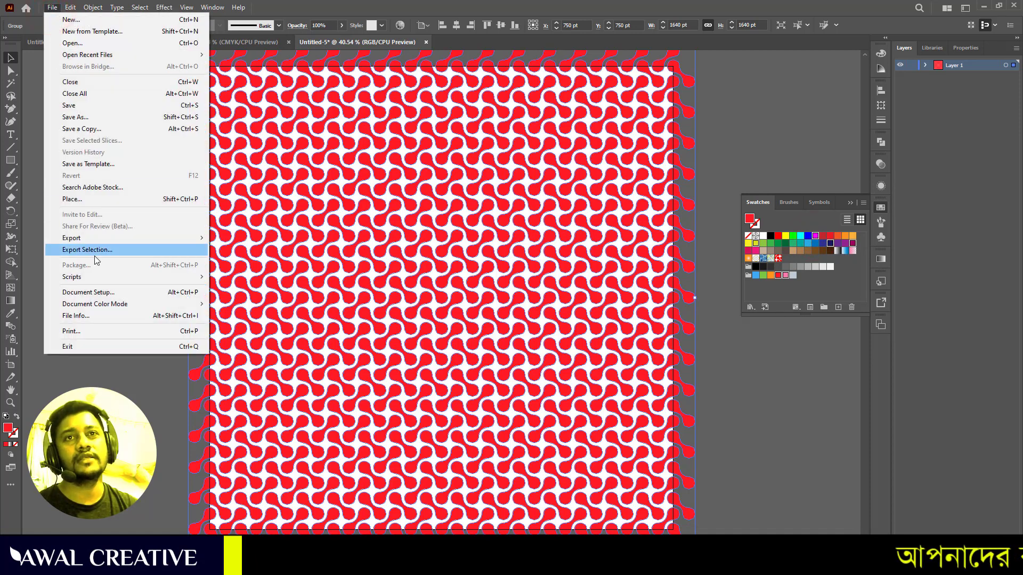
mouse_move(125, 276)
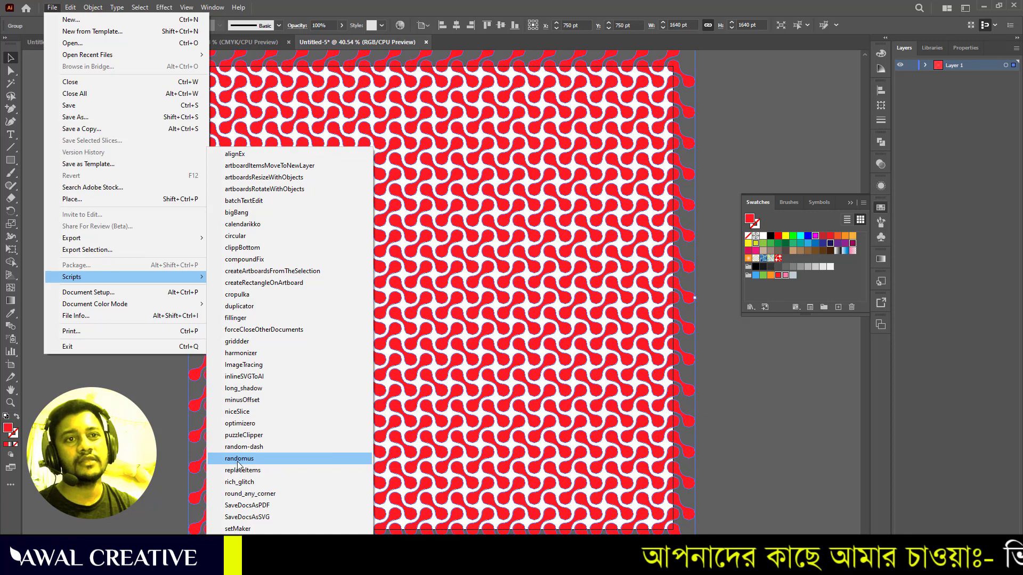
left_click(276, 458)
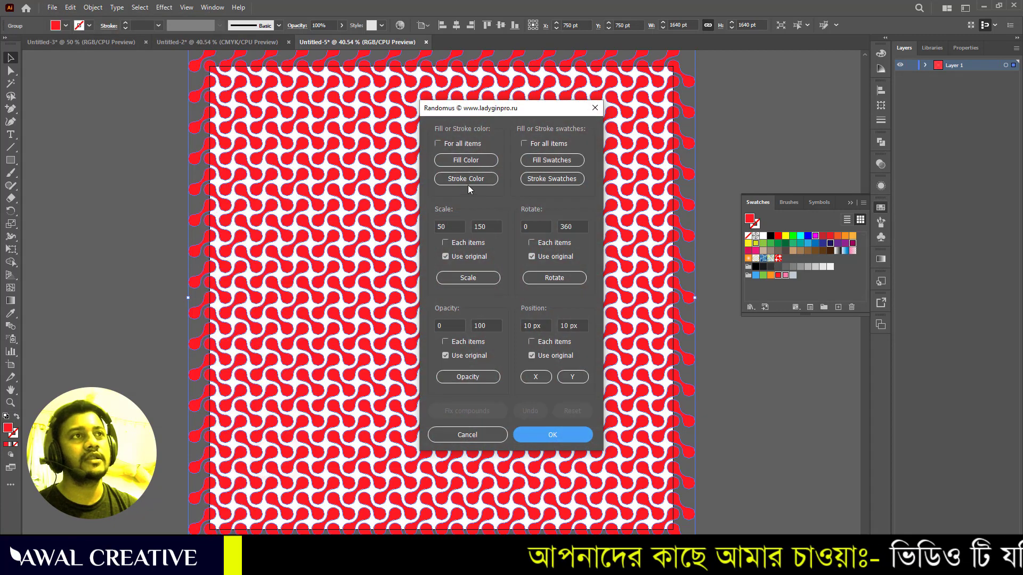
left_click_drag(506, 112, 568, 103)
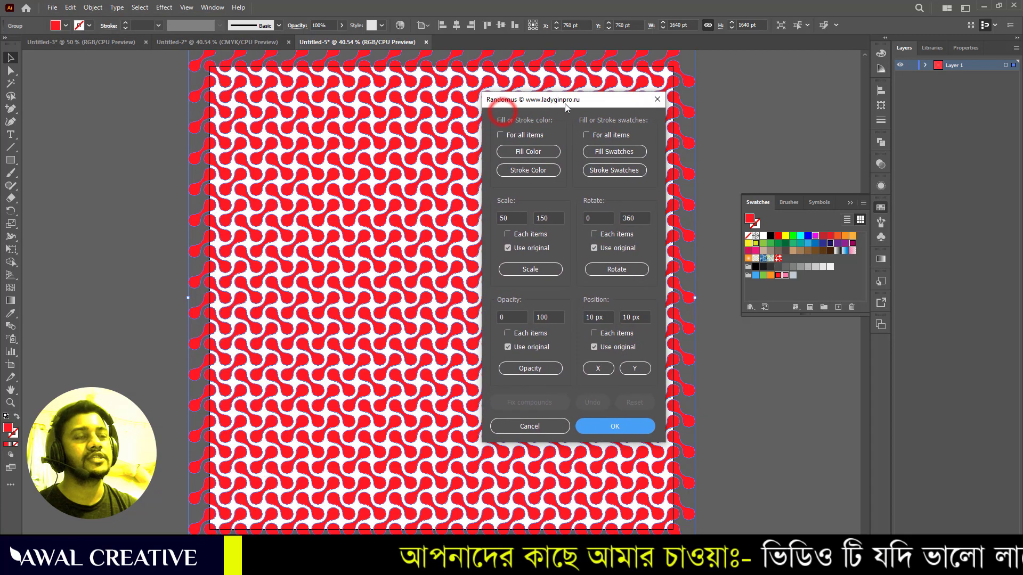
left_click(617, 152)
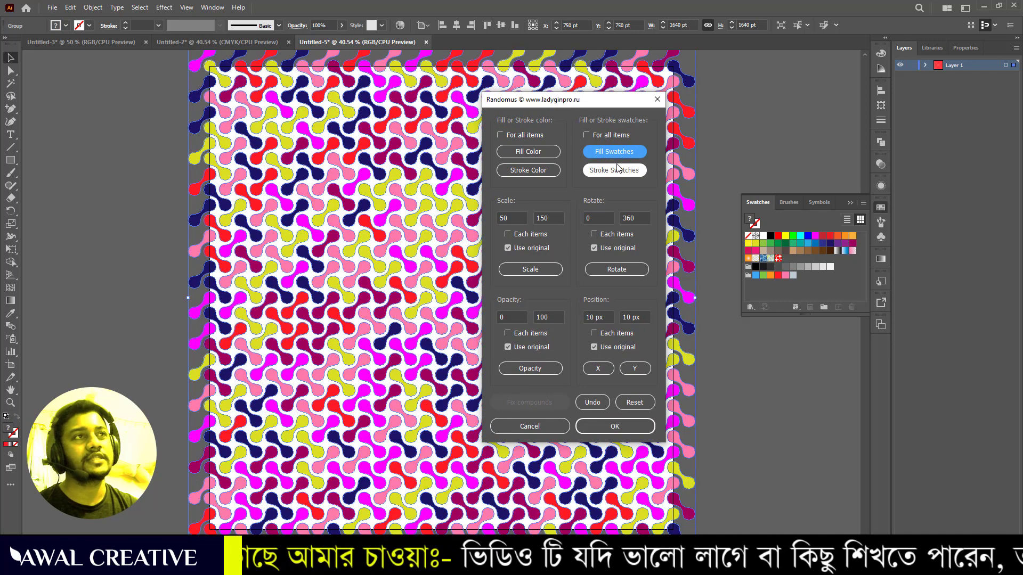
mouse_move(603, 105)
left_mouse_down()
mouse_move(473, 137)
mouse_move(311, 203)
left_mouse_up()
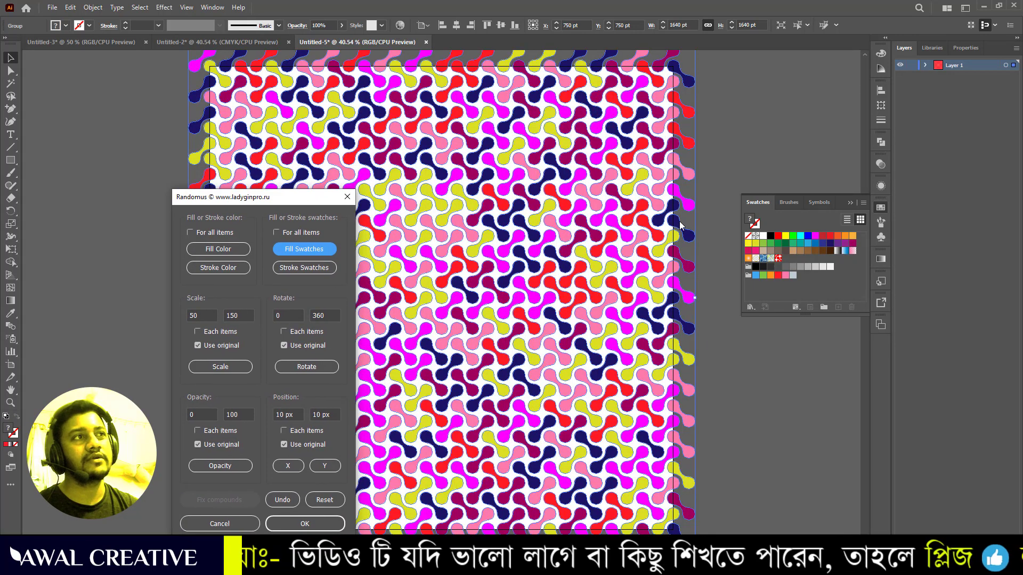
left_click(348, 200)
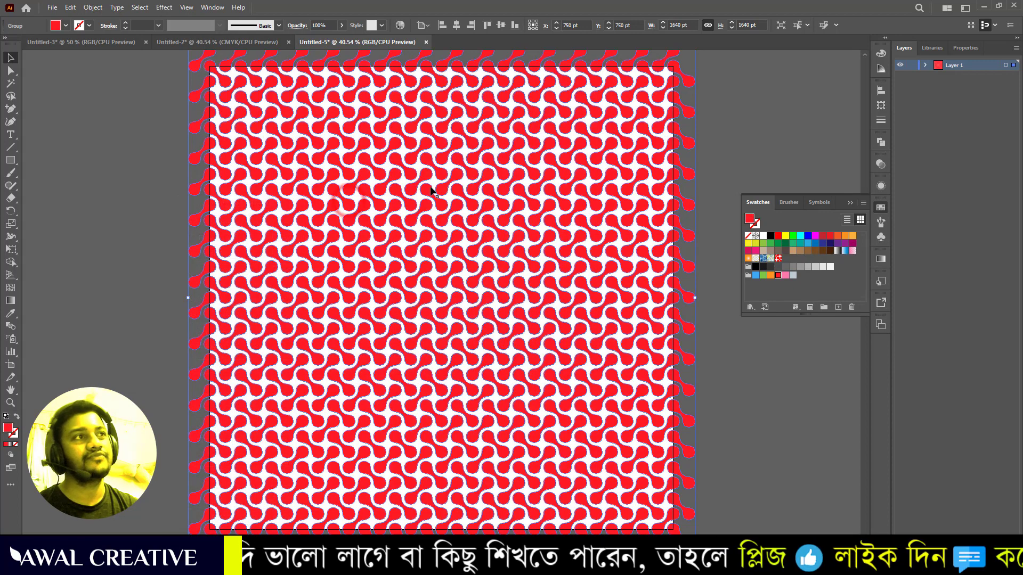
Fill the pattern magenta and add red and brown to the selected swatches.
left_click(816, 237)
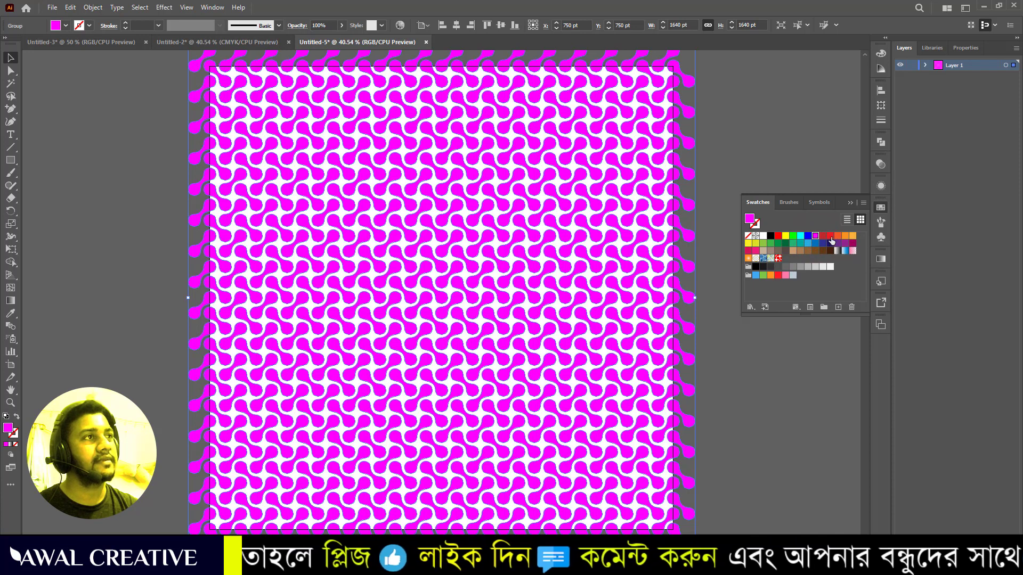
left_click(830, 236)
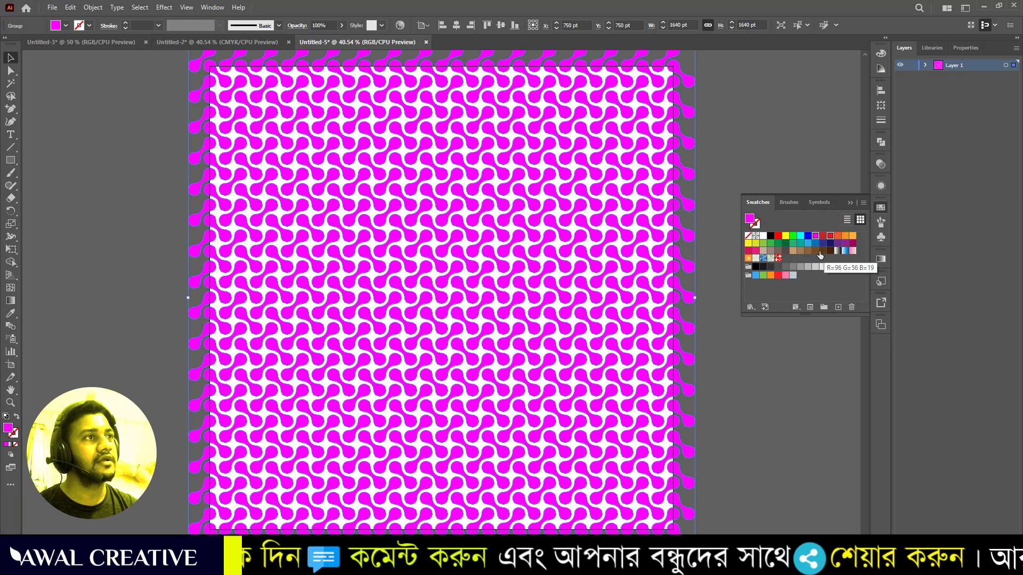
left_click(820, 251)
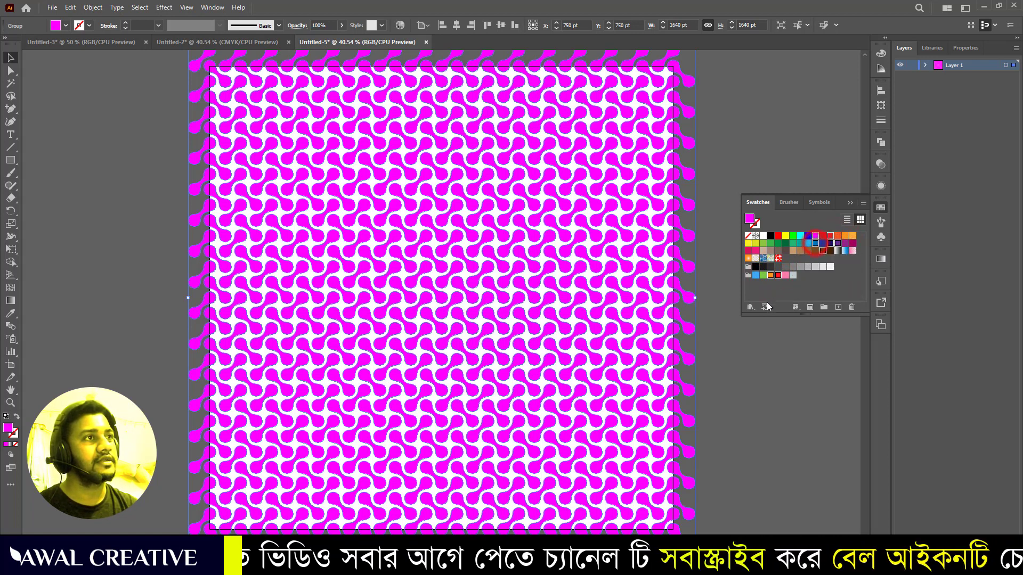
left_click(52, 7)
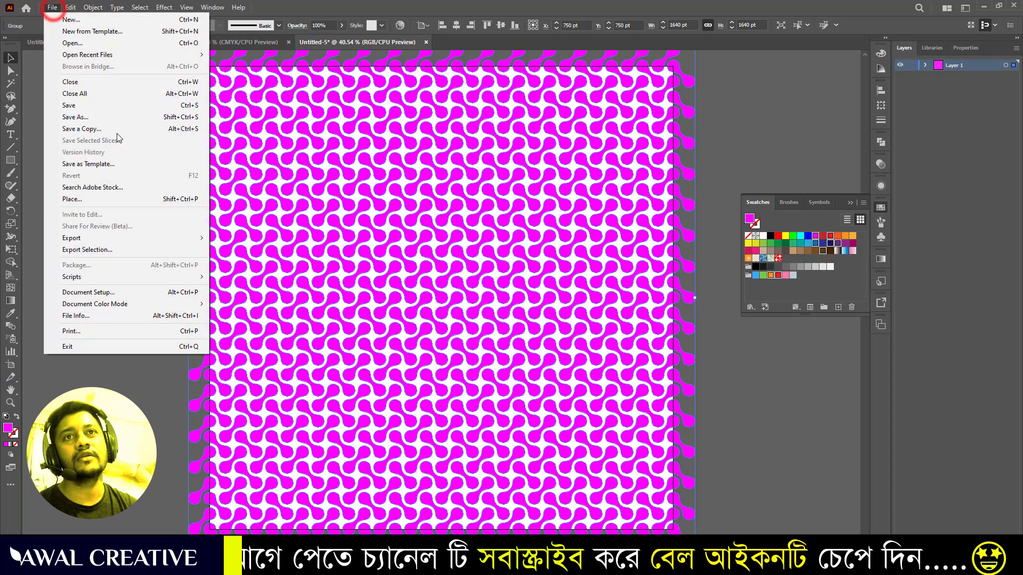
Run the randomus script with Fill Swatches, deselect, and collapse the Swatches panel.
left_click(122, 277)
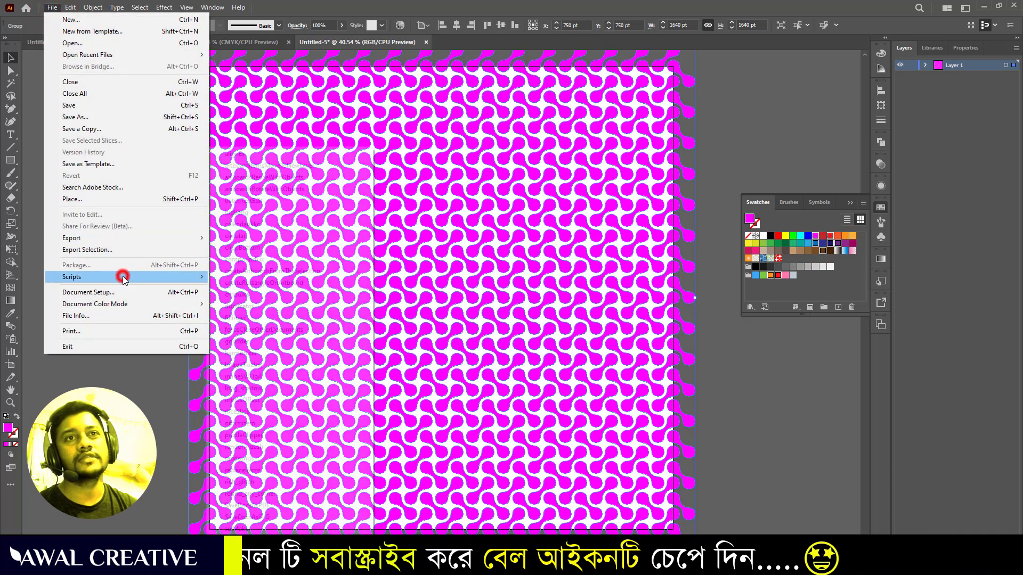
left_click(263, 458)
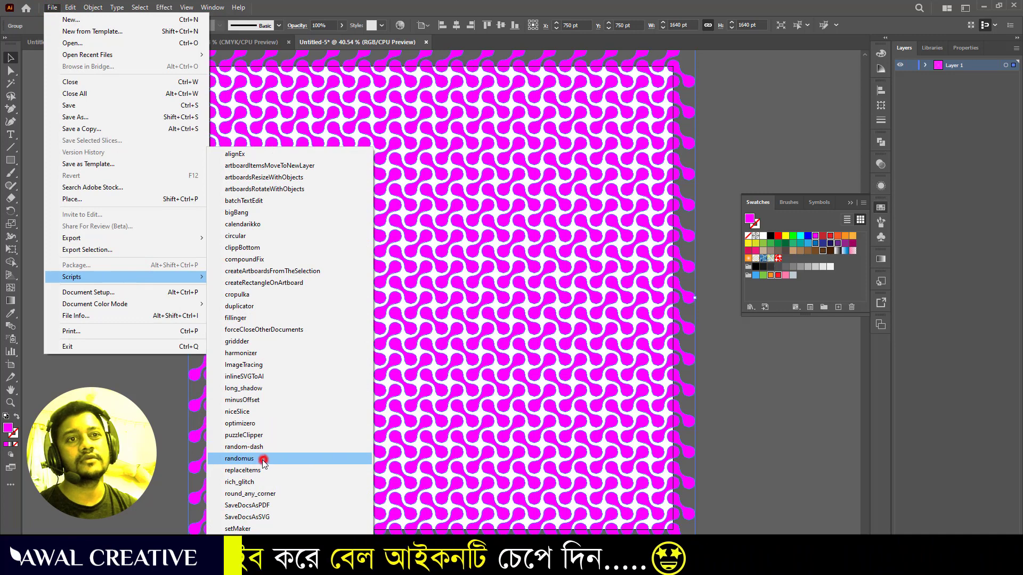
left_click(555, 160)
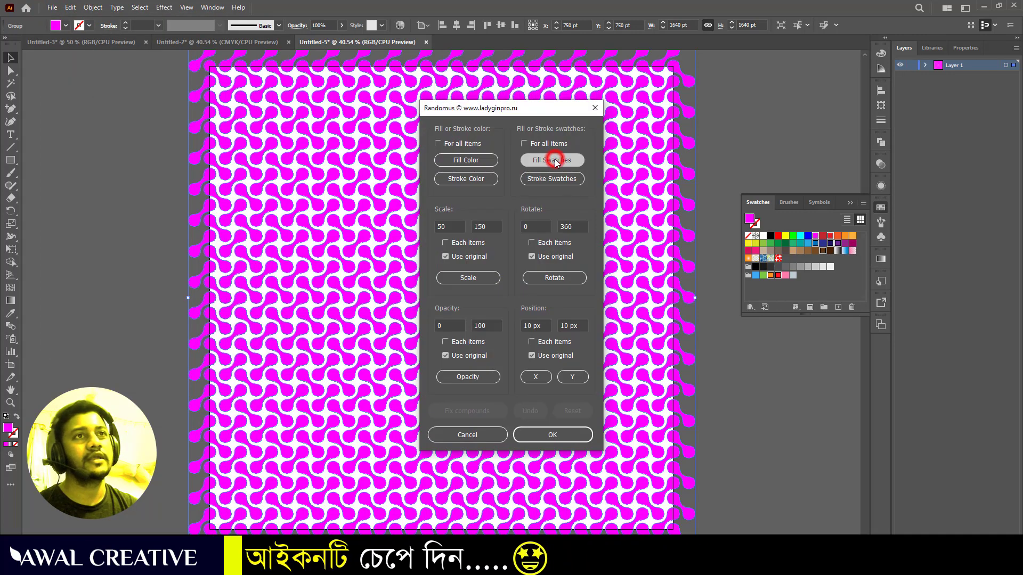
left_click(548, 436)
left_click(771, 145)
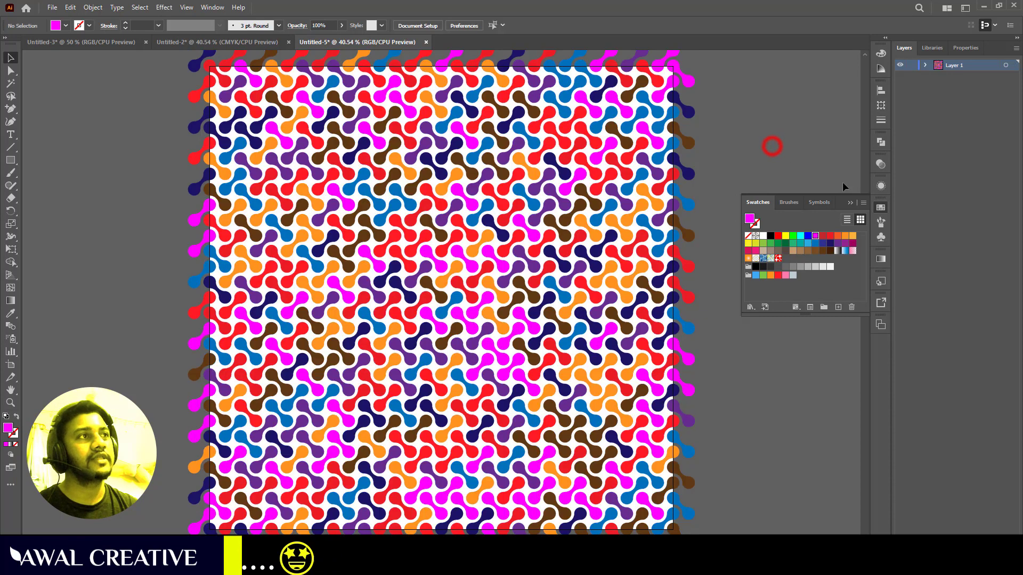
left_click(848, 202)
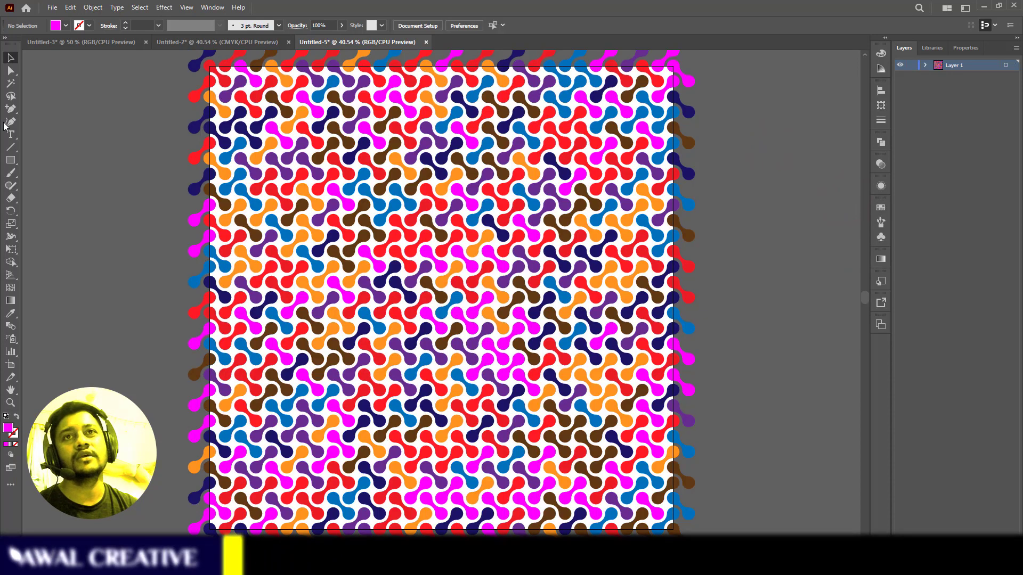
Draw a 1500 × 1500 pt square and centre it over the pattern.
left_click(11, 160)
left_click(109, 157)
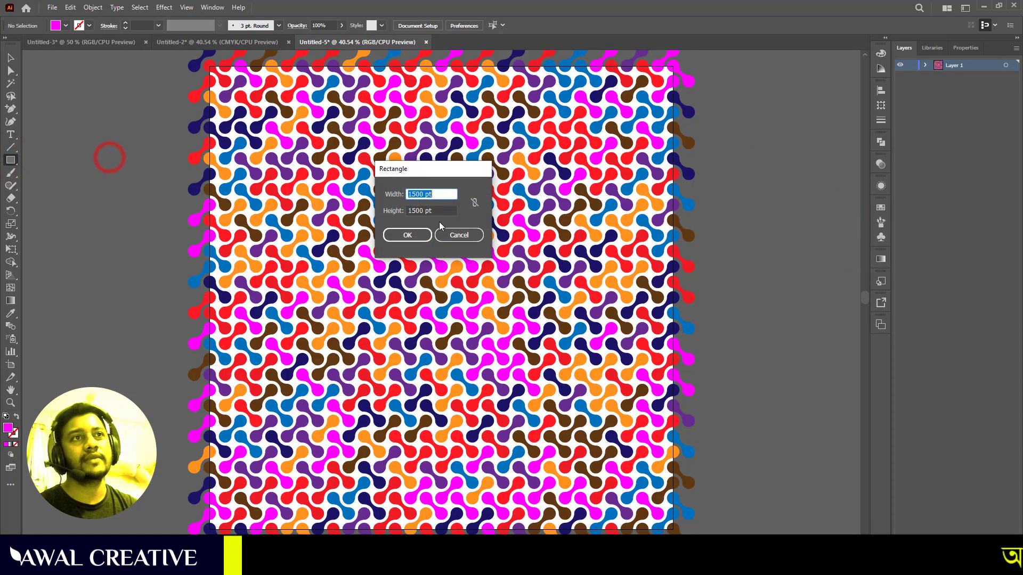
left_click(408, 237)
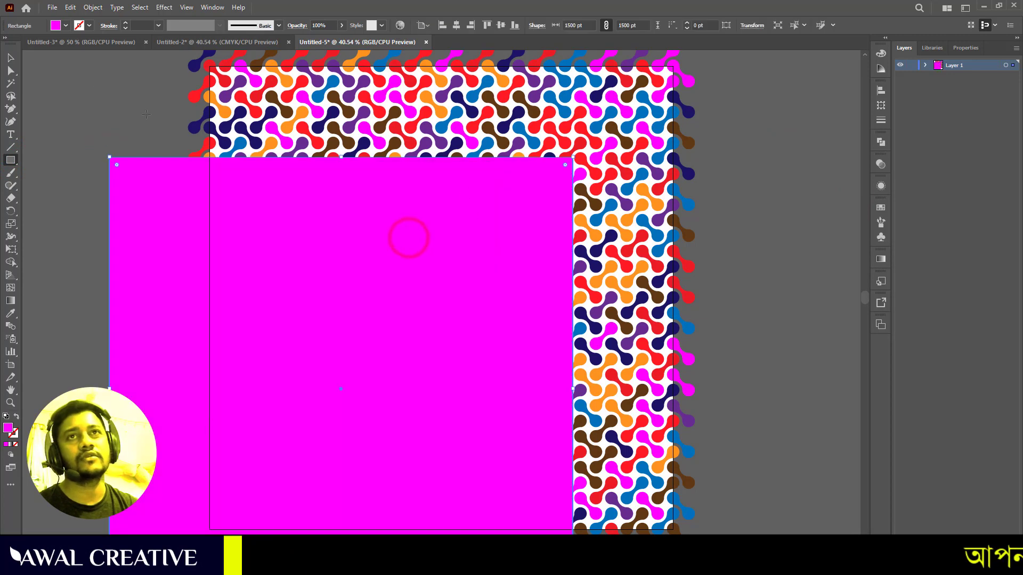
left_click(10, 57)
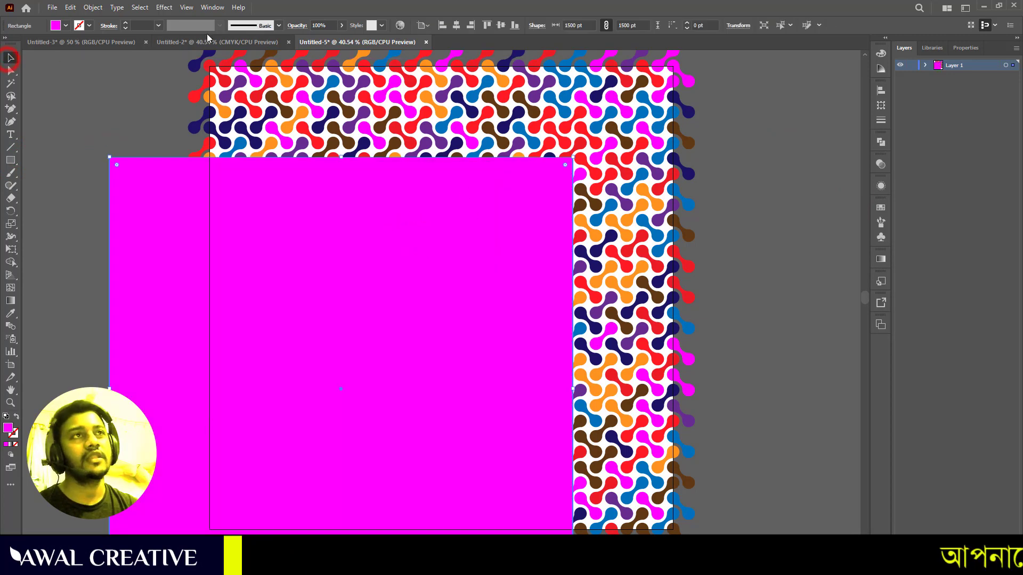
left_click(452, 25)
left_click(500, 25)
Select the square and pattern together and make a clipping mask.
left_click_drag(771, 128, 546, 251)
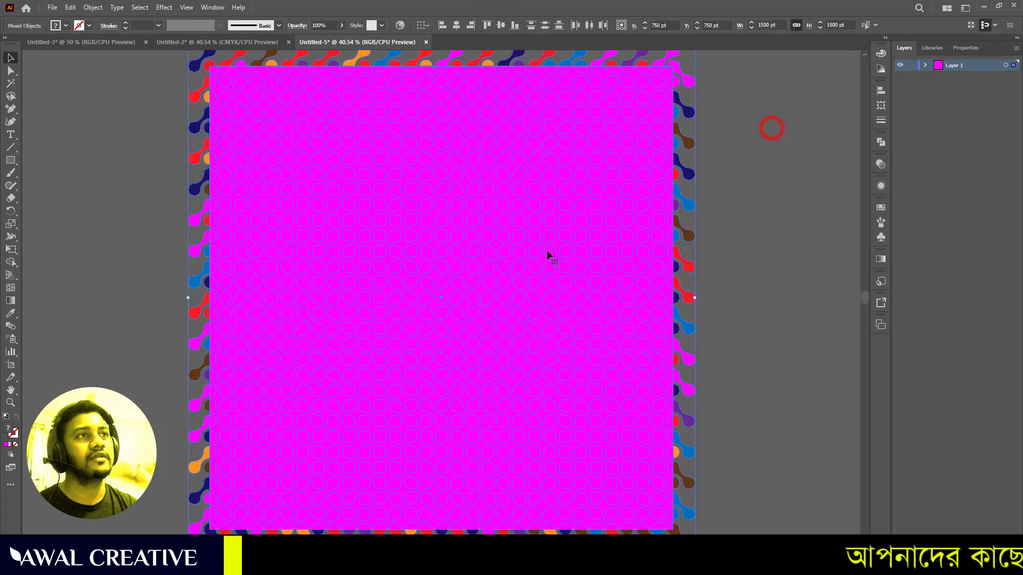
right_click(490, 166)
left_click(541, 308)
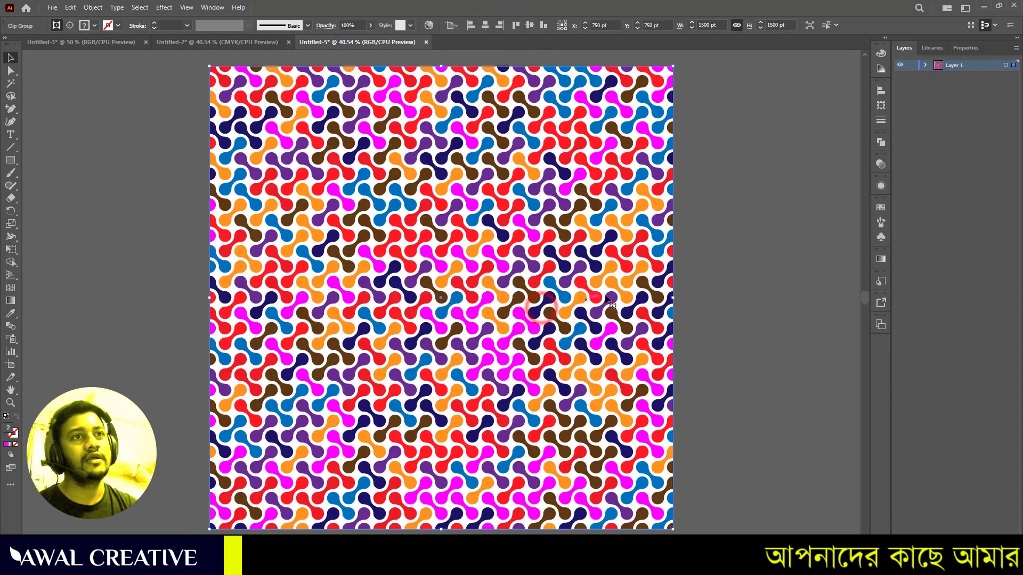
scroll(468, 229, "down", 1)
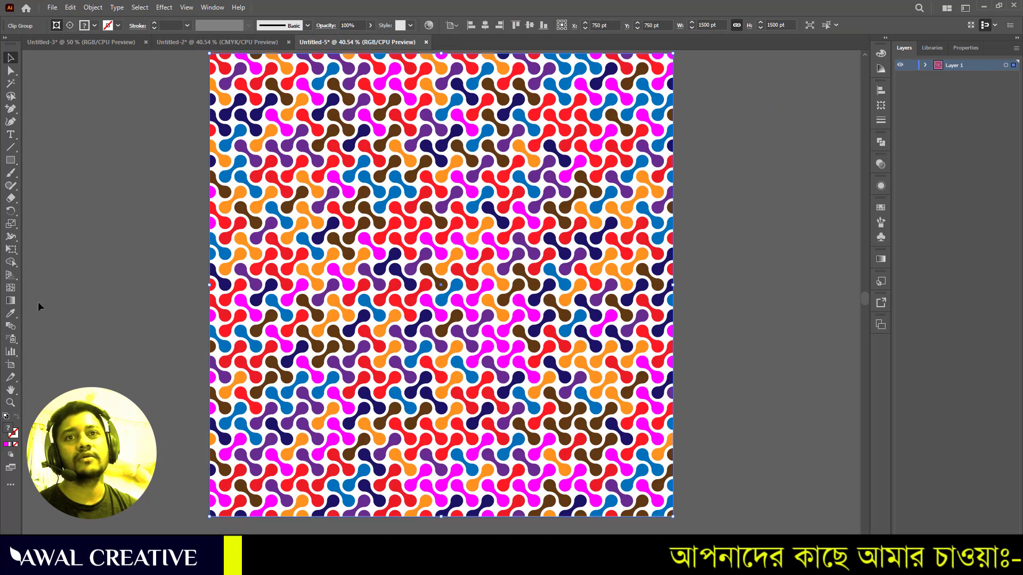